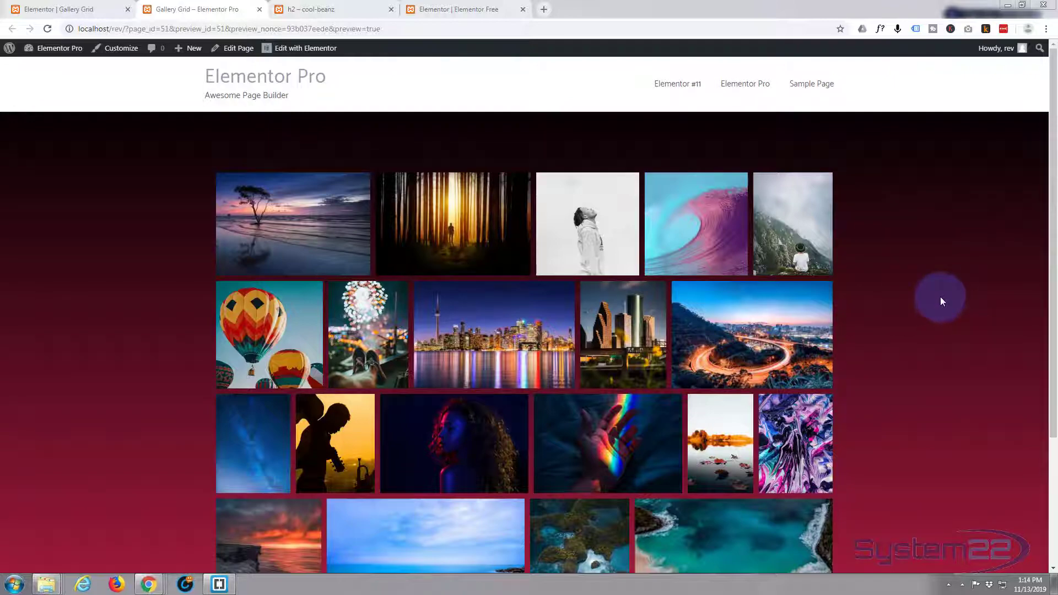
# - Review the Gallery Grid preview page, enlarging the tree-by-the-sea photo in the lightbox and closing it again
pyautogui.scroll(-3, 941, 301)
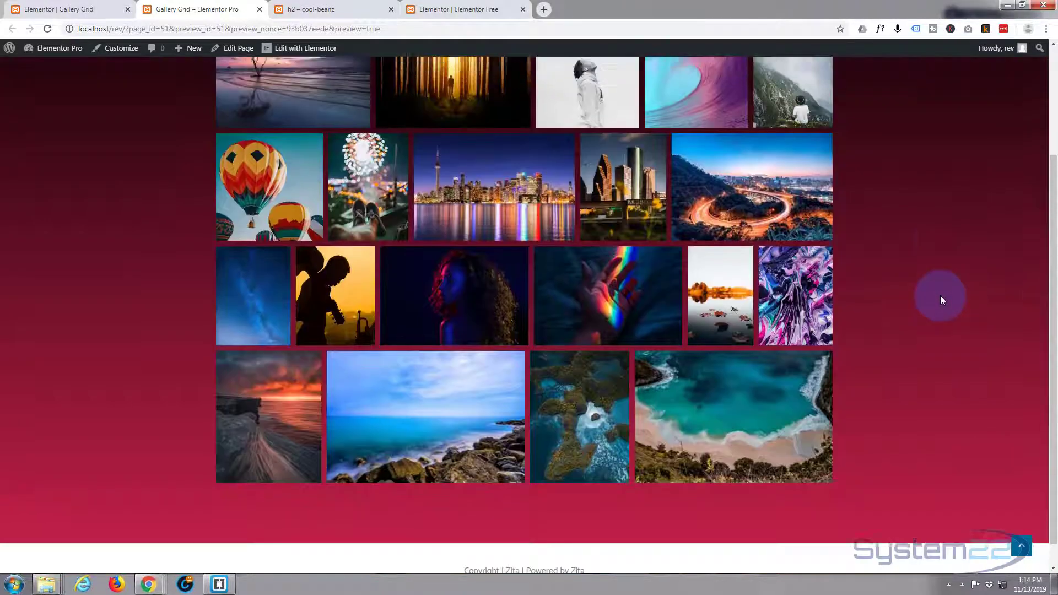
pyautogui.scroll(3, 940, 297)
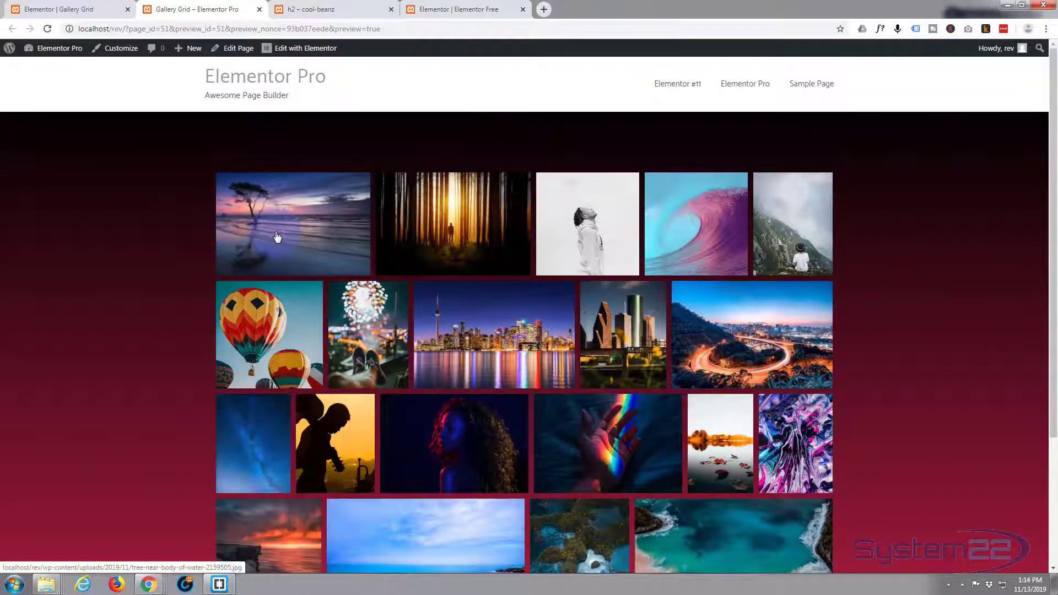
pyautogui.click(318, 242)
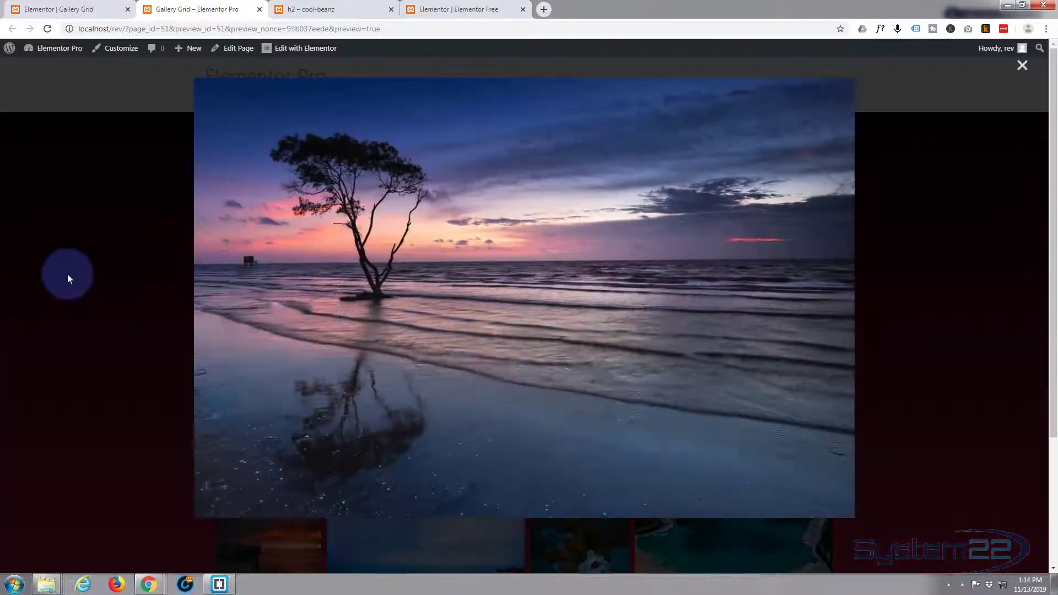
pyautogui.click(70, 278)
pyautogui.scroll(-2, 144, 437)
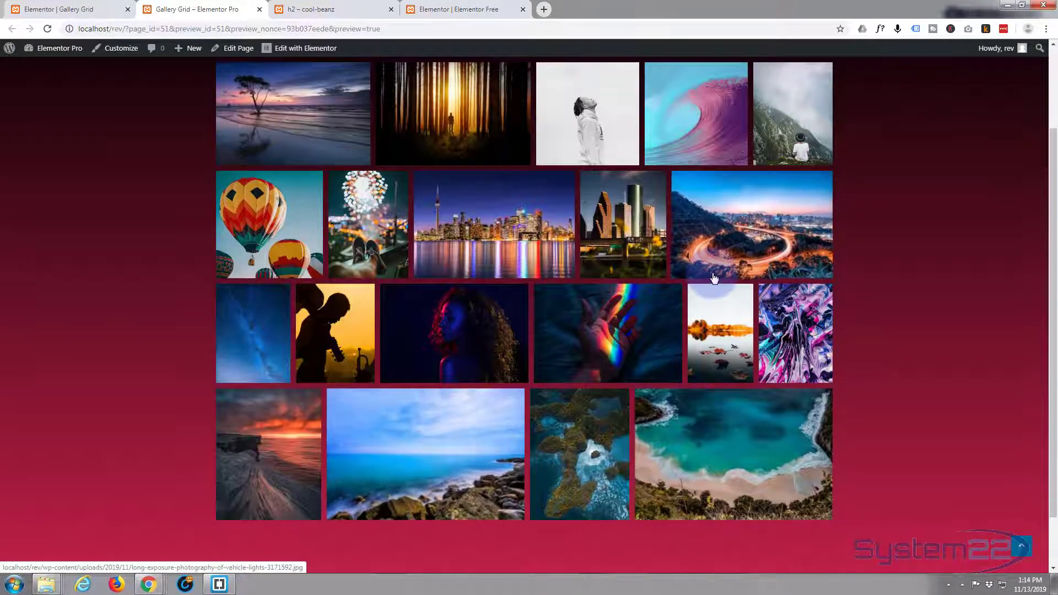
pyautogui.scroll(2, 714, 279)
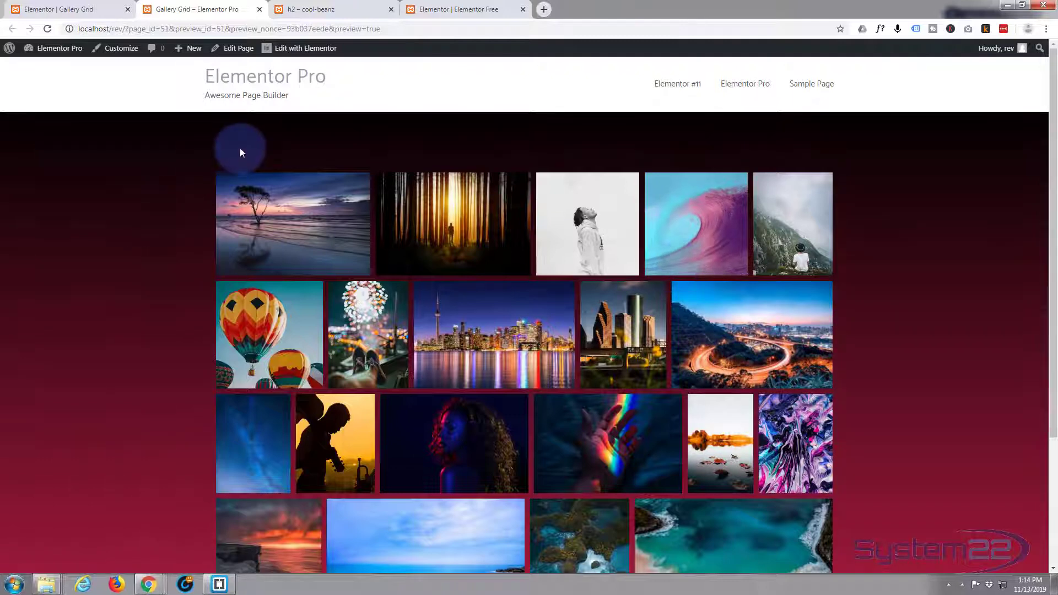
# - Open the cool-beanz h2 page and look through its sections down to the row of dress photos
pyautogui.click(327, 10)
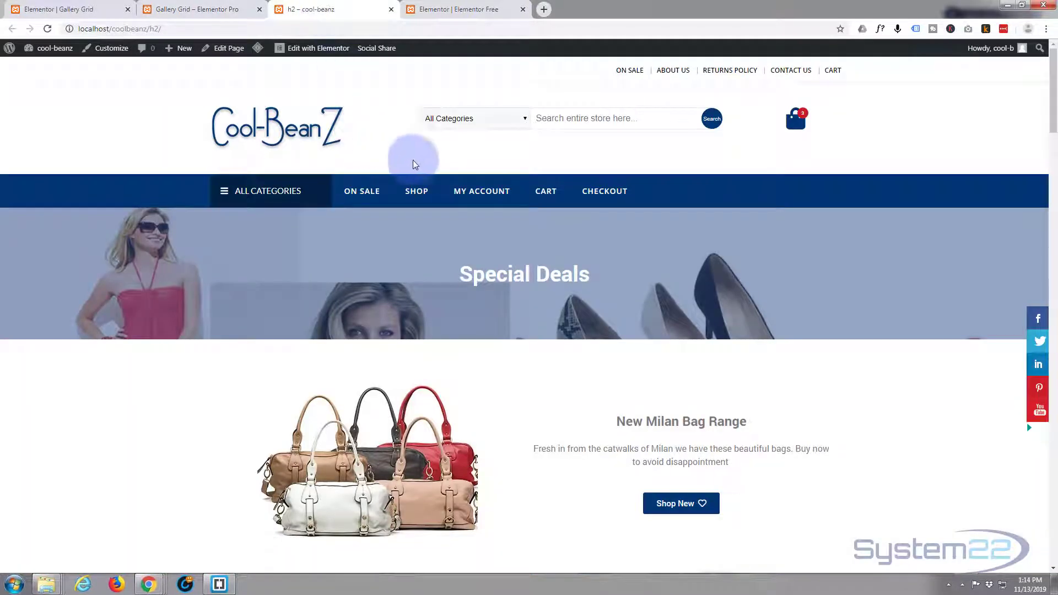
pyautogui.scroll(-1, 439, 160)
pyautogui.scroll(-2, 388, 205)
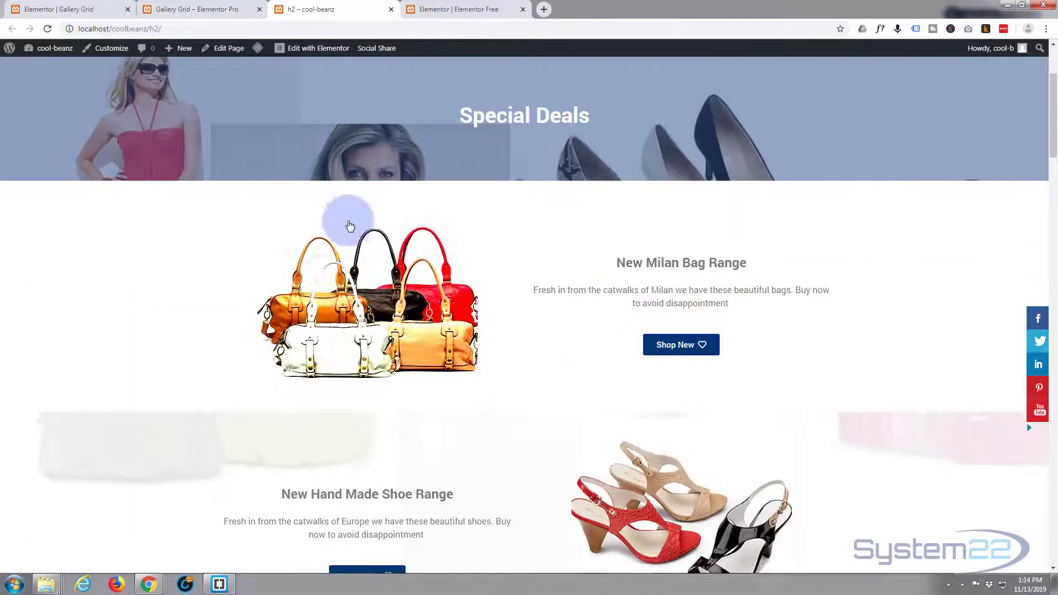
pyautogui.scroll(-6, 680, 287)
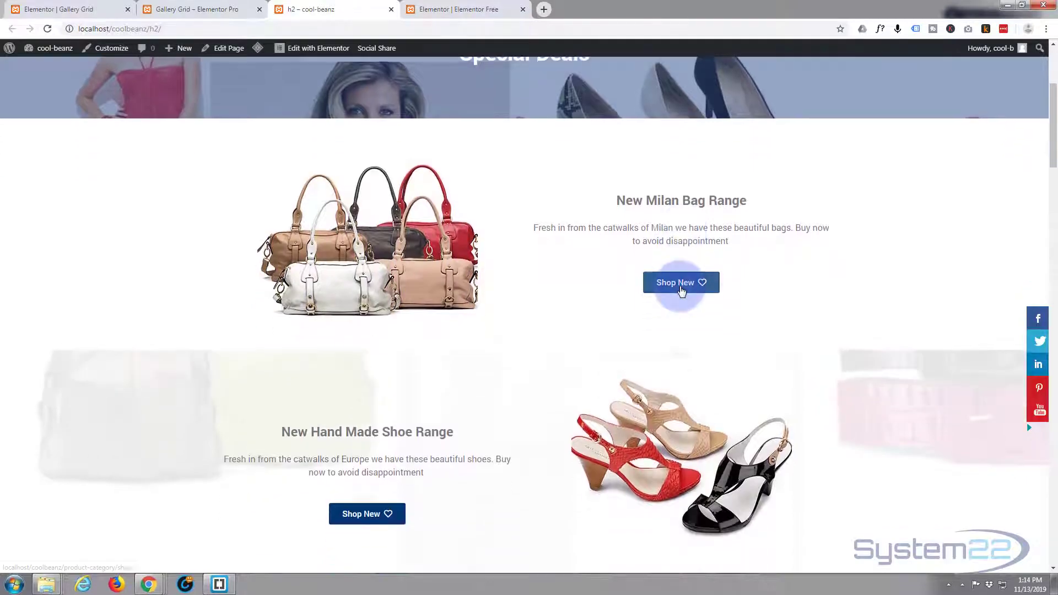
pyautogui.scroll(-11, 348, 328)
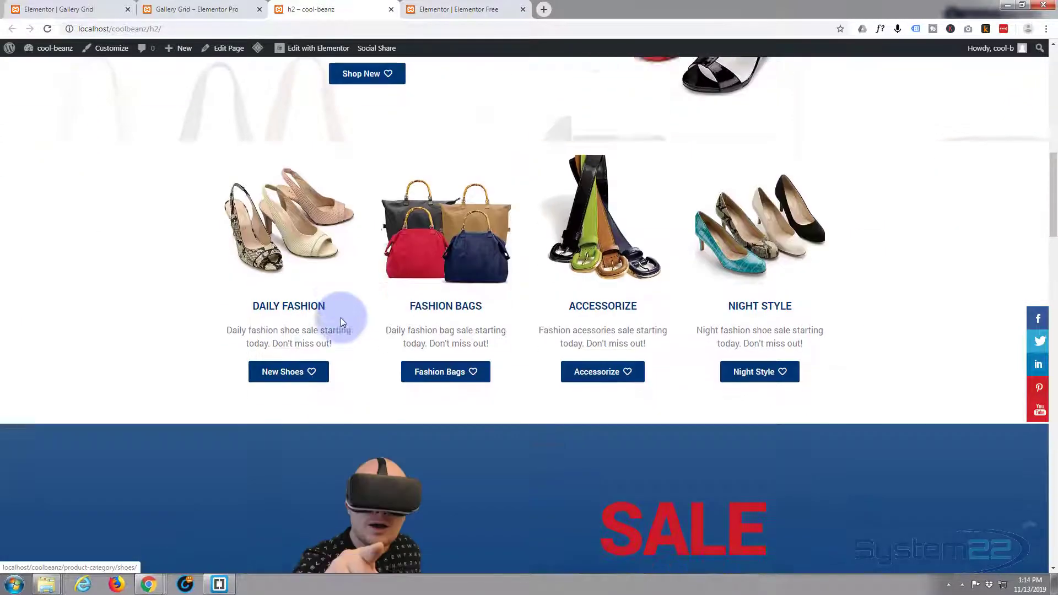
pyautogui.scroll(-8, 342, 322)
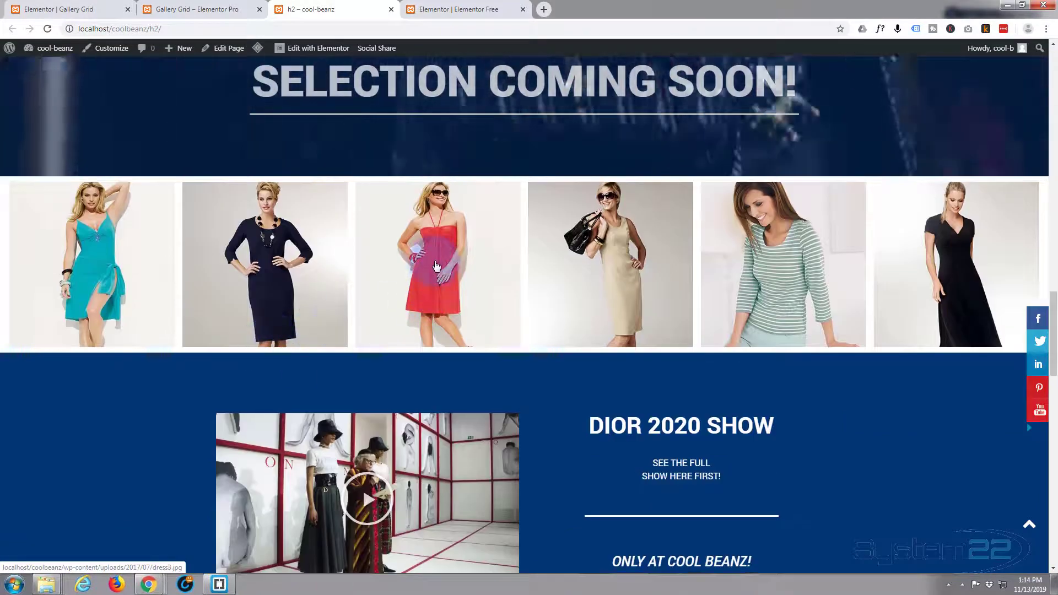
# - Enlarge the red dress photo, browse back through the previous gallery images, and close the lightbox
pyautogui.click(436, 267)
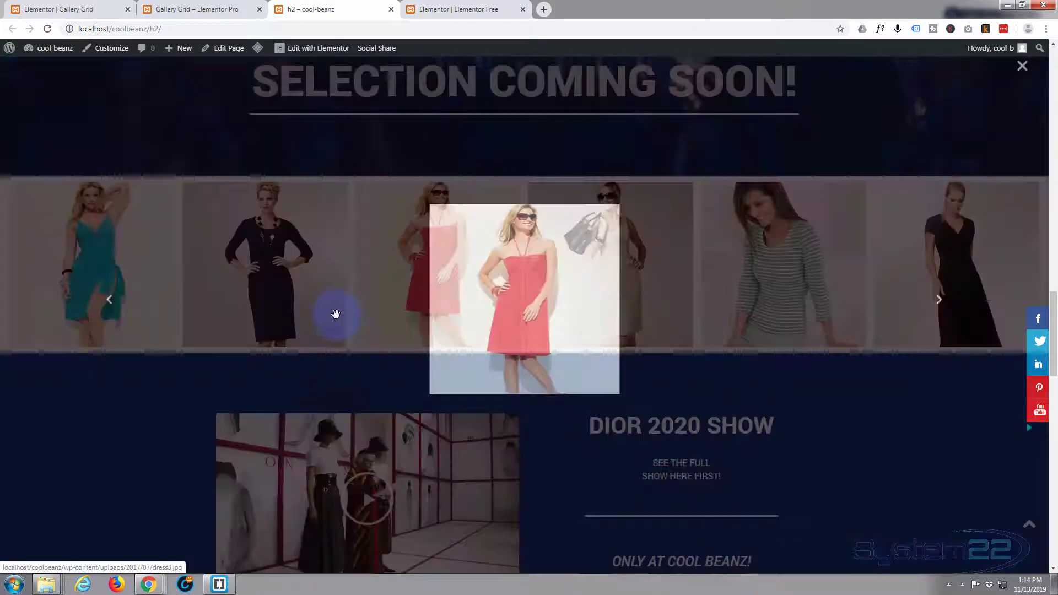
pyautogui.moveTo(275, 159); pyautogui.dragTo(286, 182)
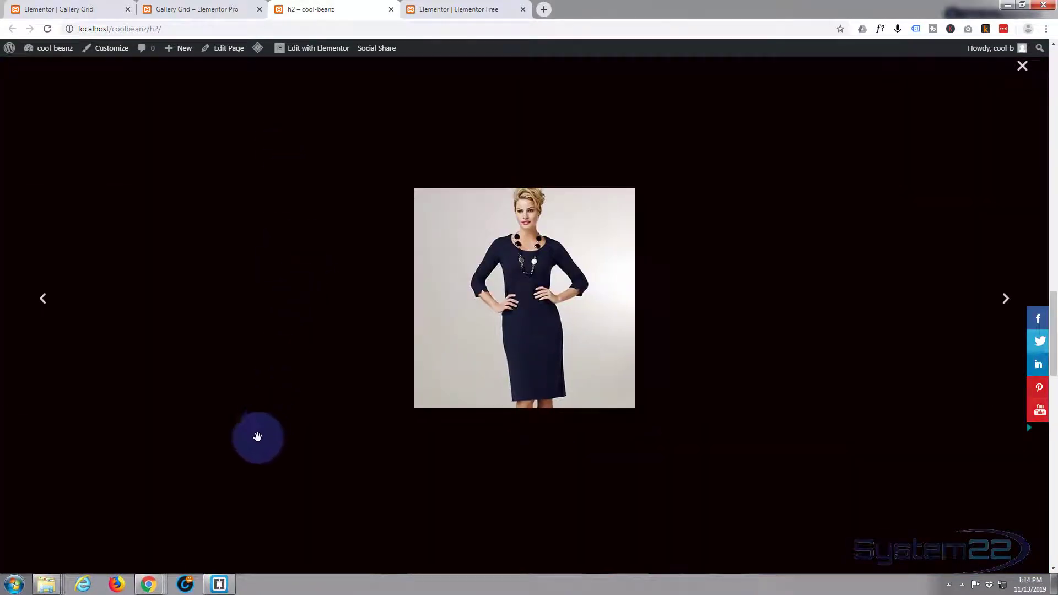
pyautogui.press('Left')
pyautogui.click(143, 103)
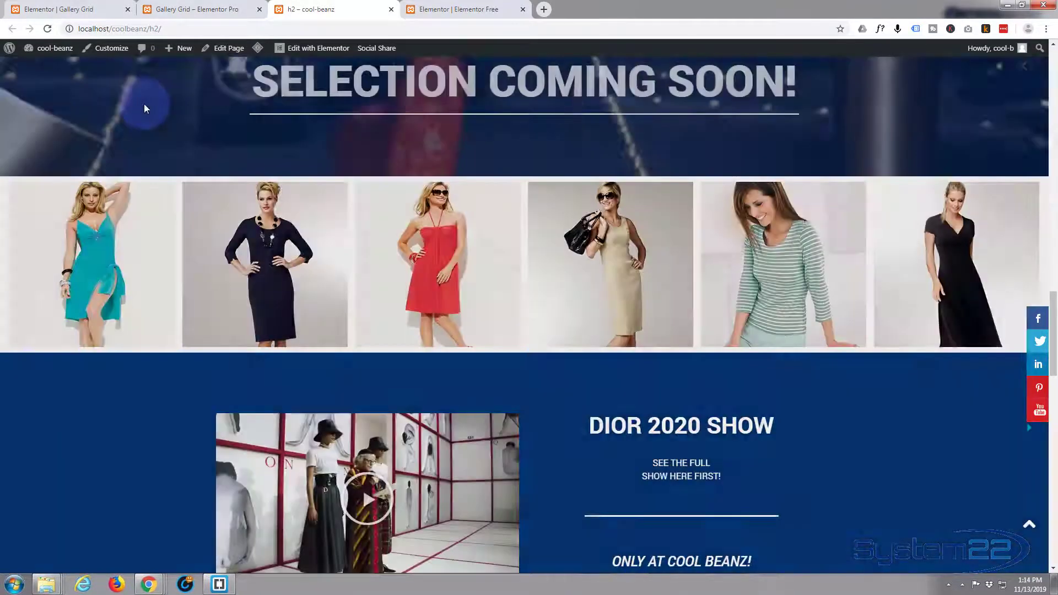
# - Reload the page to replay the counters, examine the remaining sections, expand Paris in the first accordion, and return to the page top
pyautogui.scroll(-5, 141, 108)
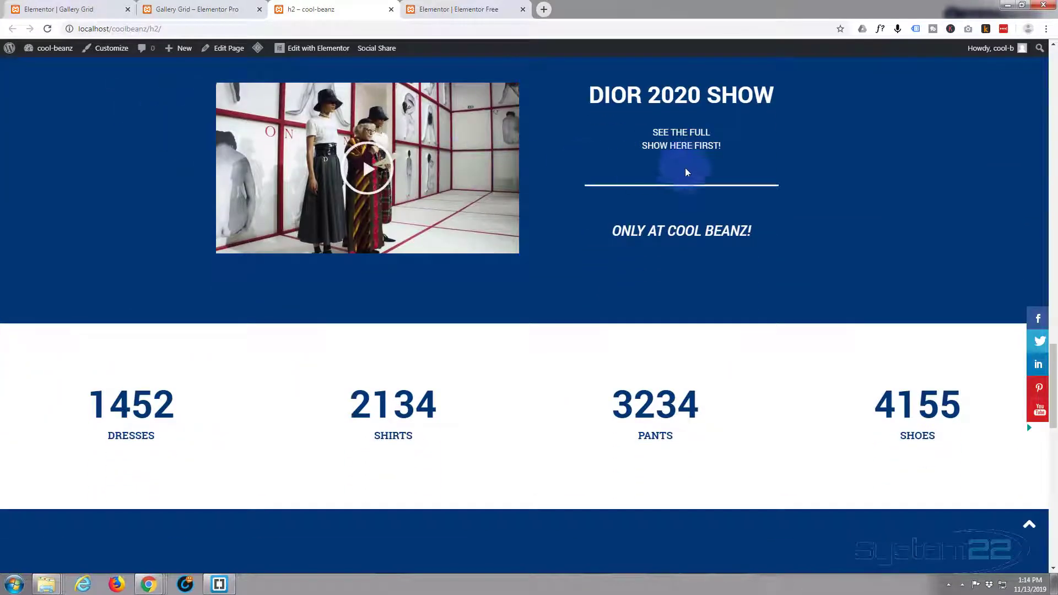
pyautogui.click(48, 28)
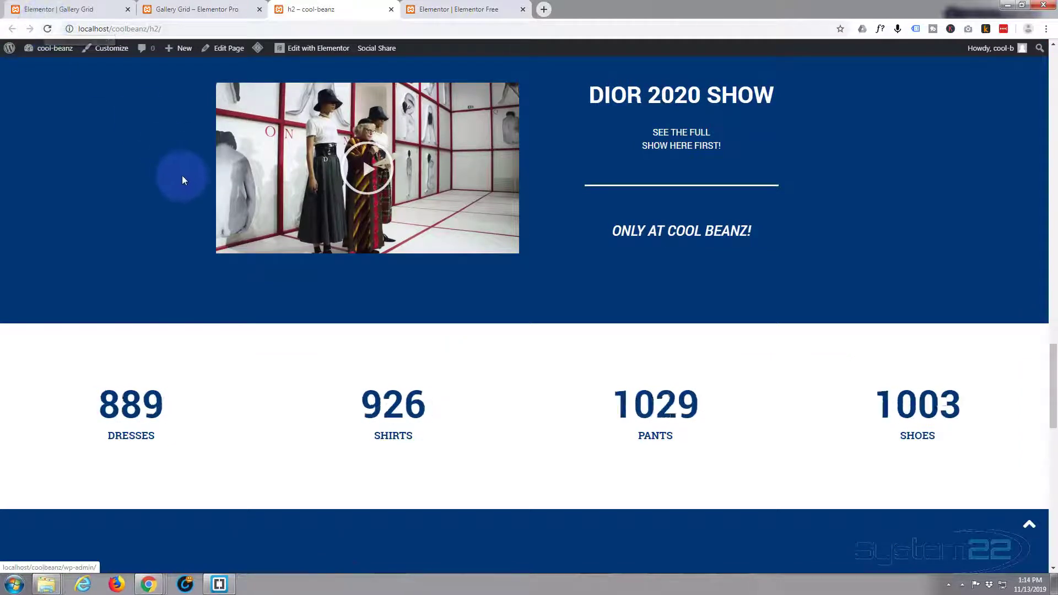
pyautogui.scroll(-6, 171, 174)
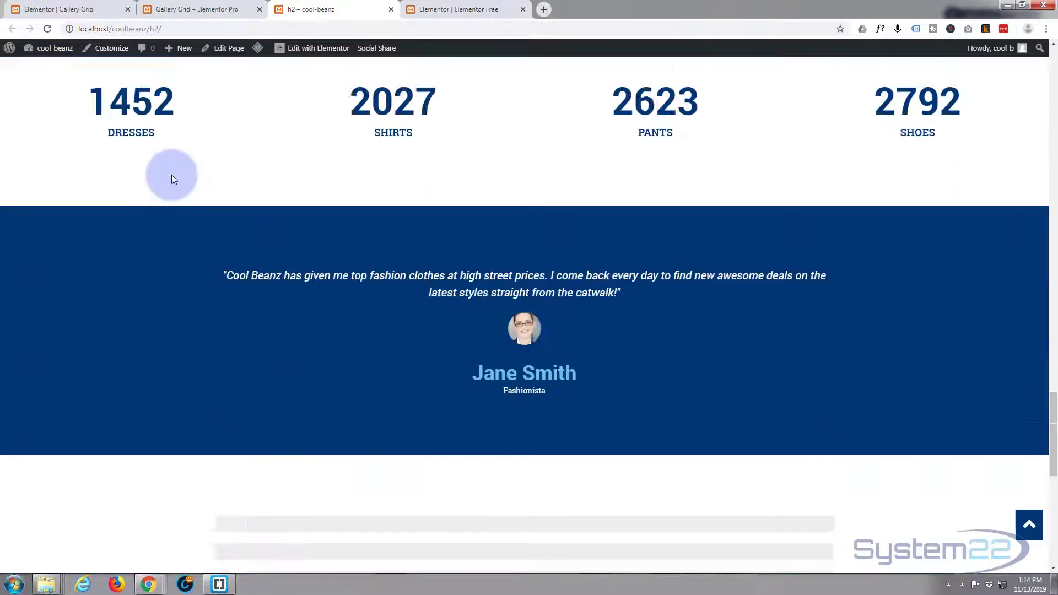
pyautogui.scroll(-8, 171, 174)
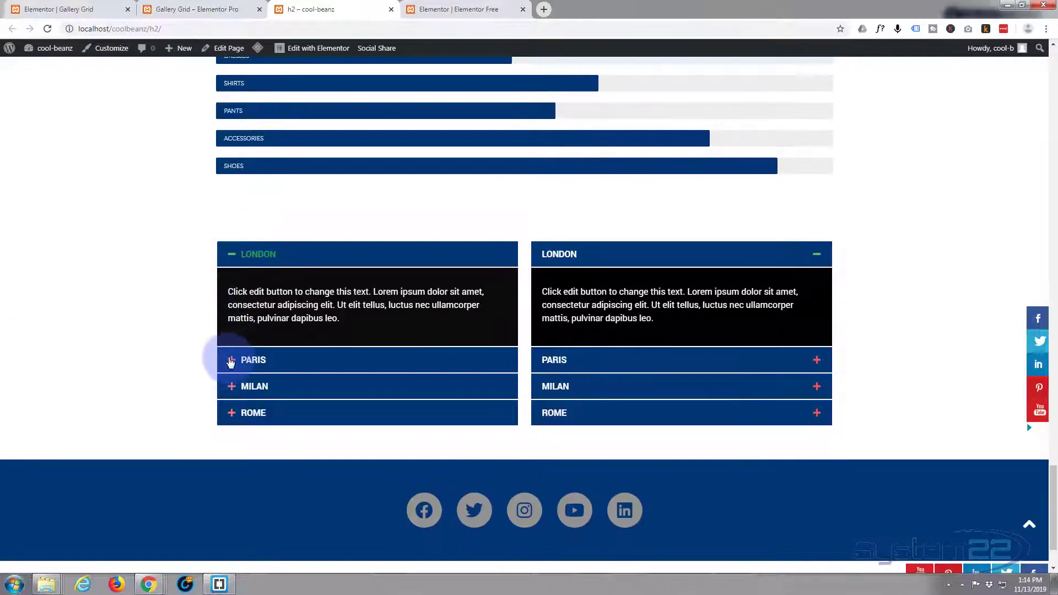
pyautogui.click(230, 360)
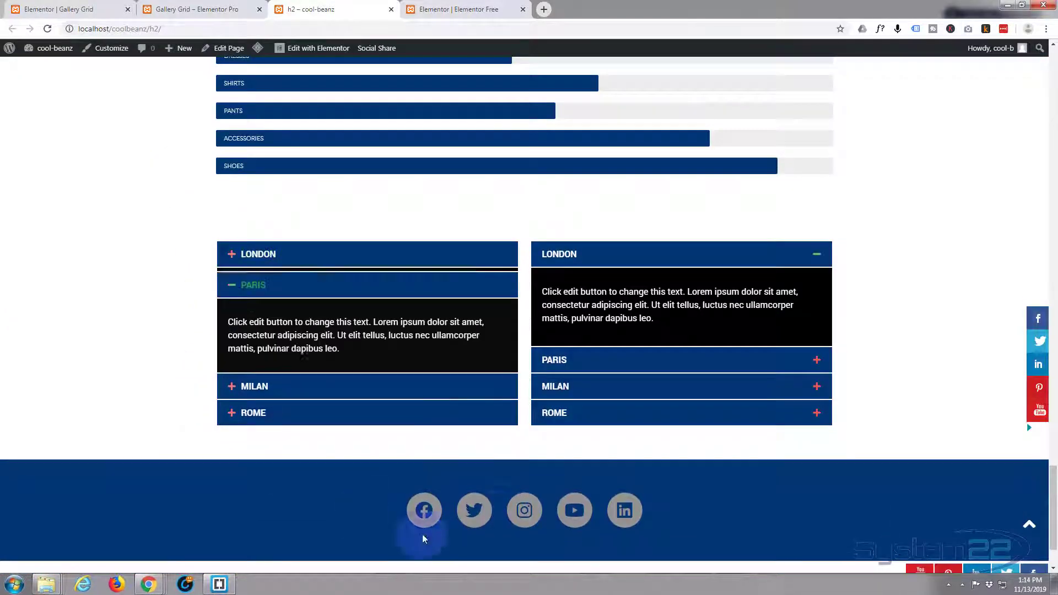
pyautogui.scroll(3, 146, 278)
pyautogui.scroll(20, 146, 279)
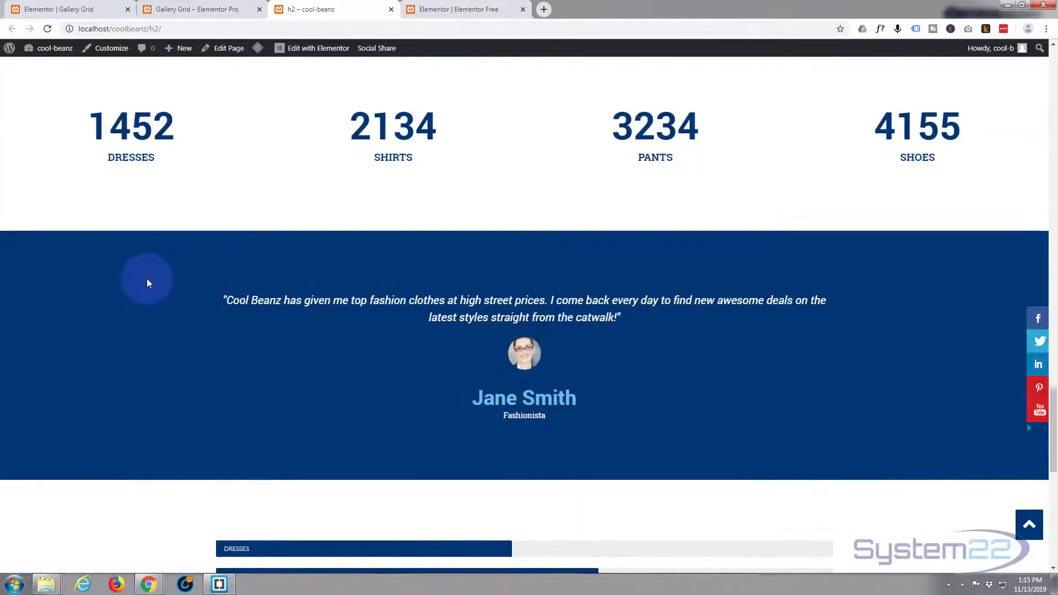
pyautogui.scroll(18, 146, 279)
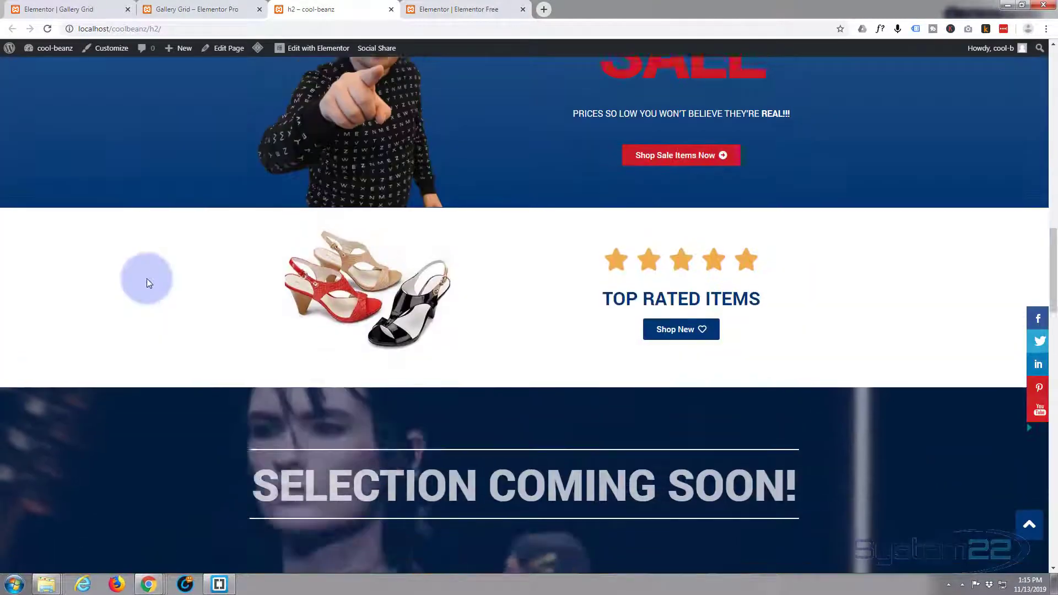
pyautogui.scroll(8, 147, 279)
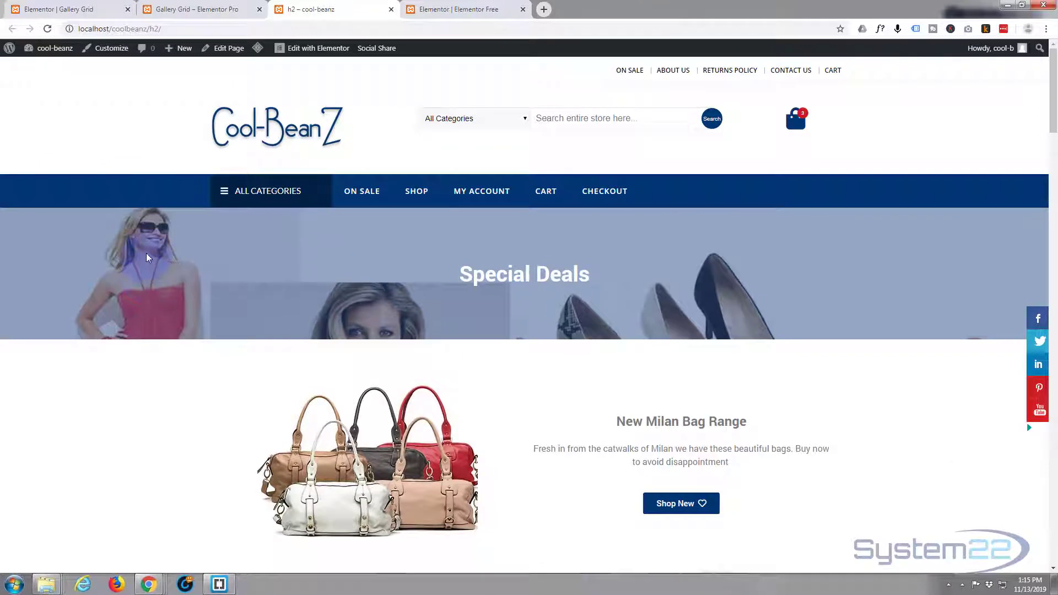
# - Switch to the Elementor Free page editor and look through the complete list of available widgets
pyautogui.click(438, 9)
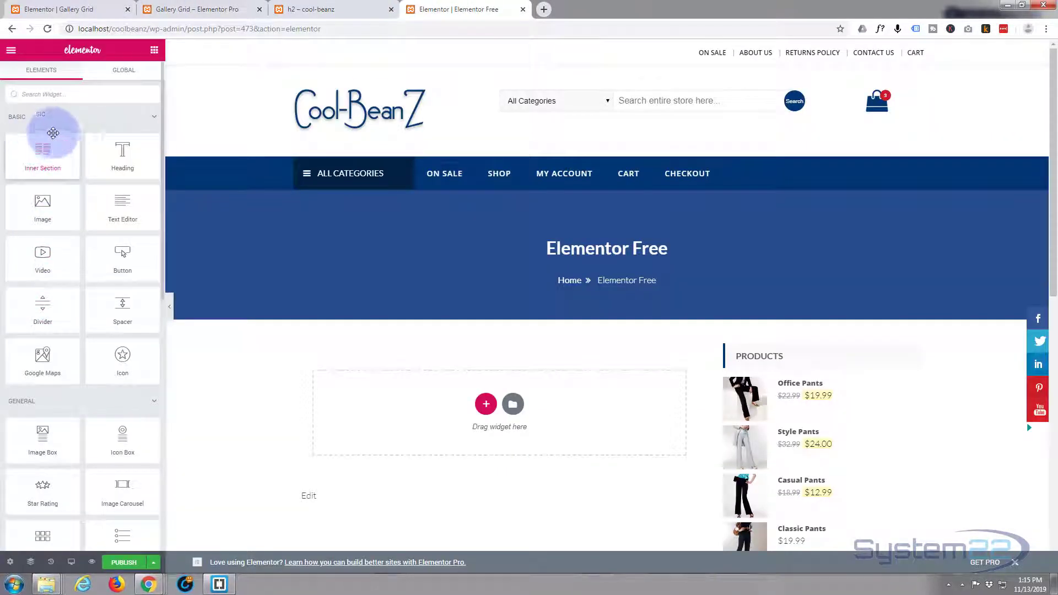
pyautogui.scroll(-9, 94, 340)
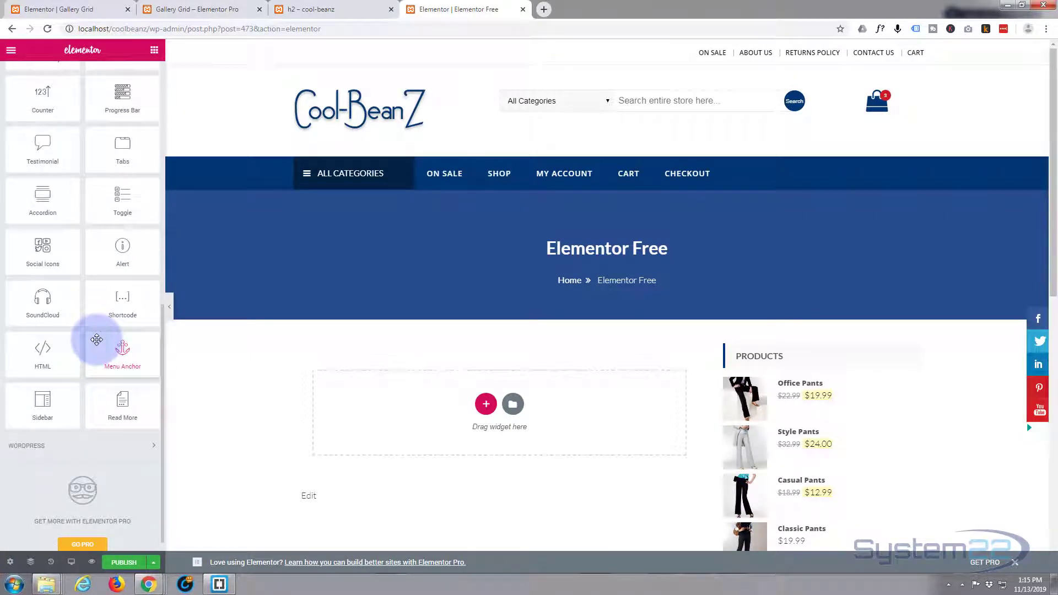
pyautogui.scroll(10, 98, 319)
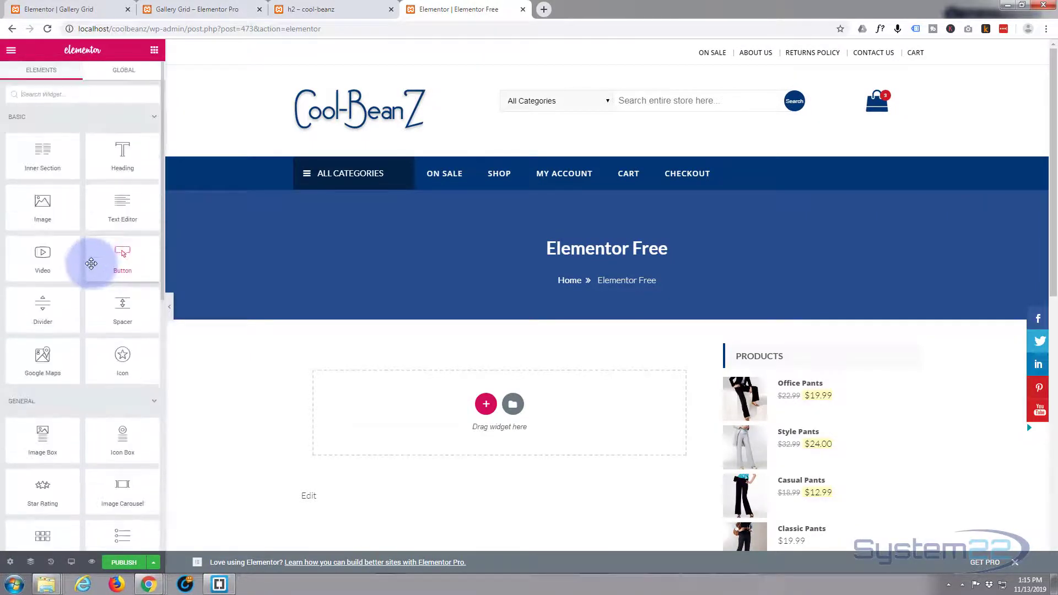
# - Switch to the Gallery Grid editor, show its widget list, and examine the Basic, Pro and General widgets, expanding the Site category
pyautogui.click(47, 8)
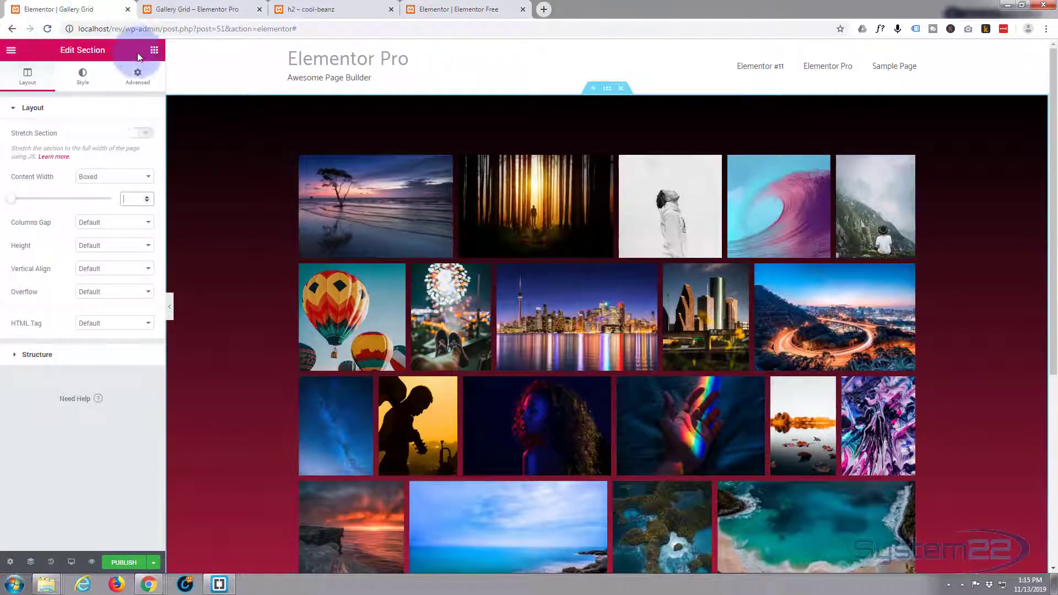
pyautogui.click(154, 51)
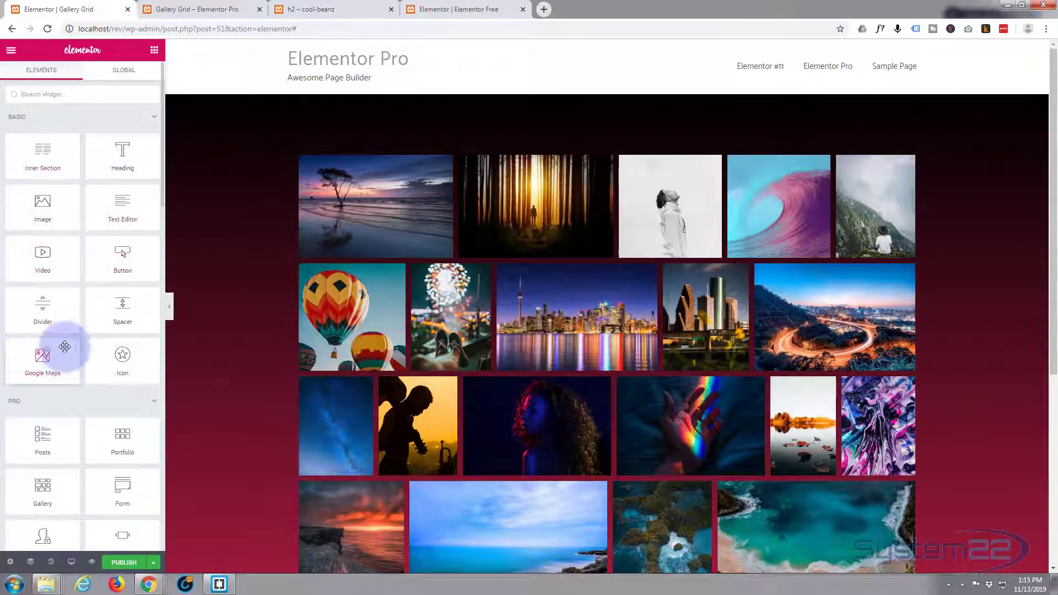
pyautogui.scroll(-2, 64, 308)
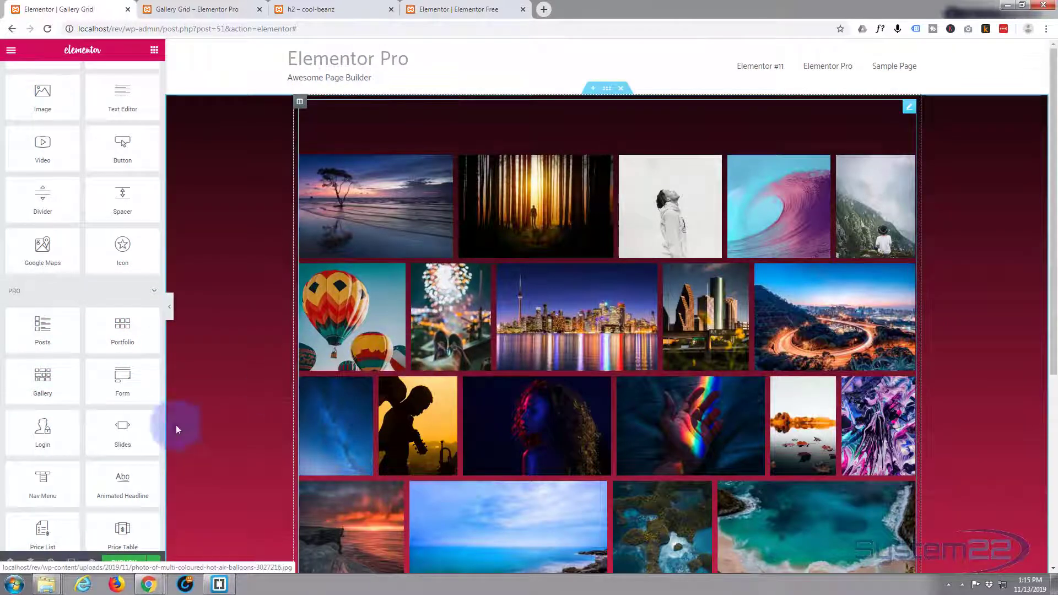
pyautogui.scroll(-2, 94, 420)
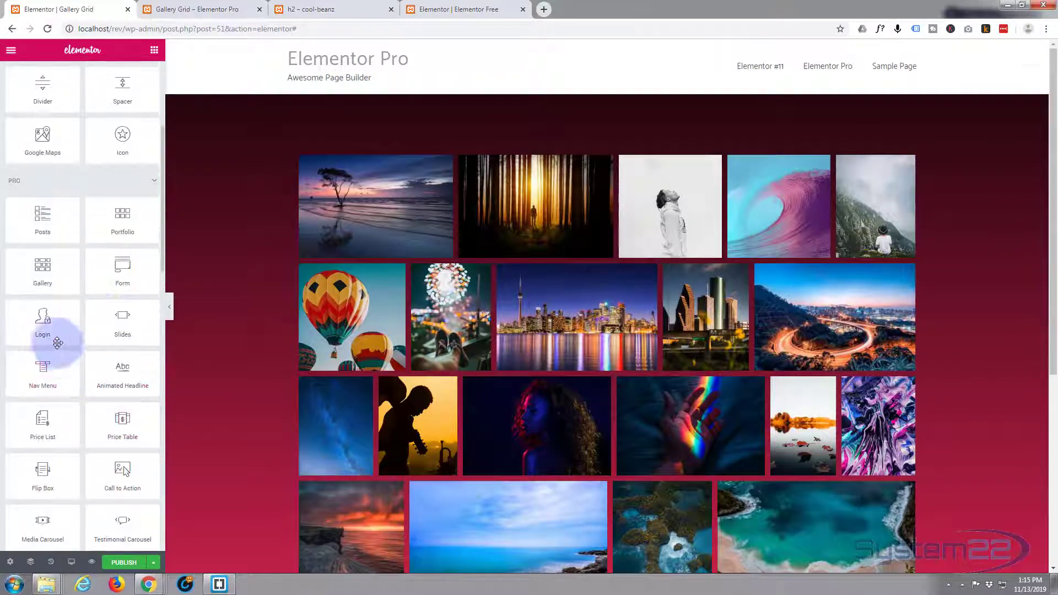
pyautogui.scroll(-4, 67, 482)
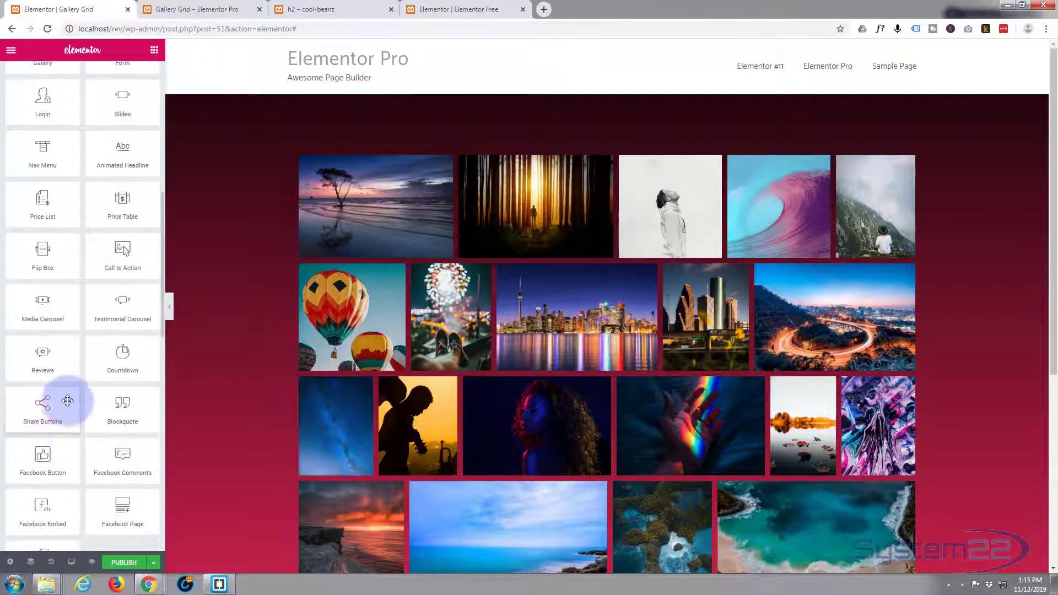
pyautogui.scroll(-1, 67, 400)
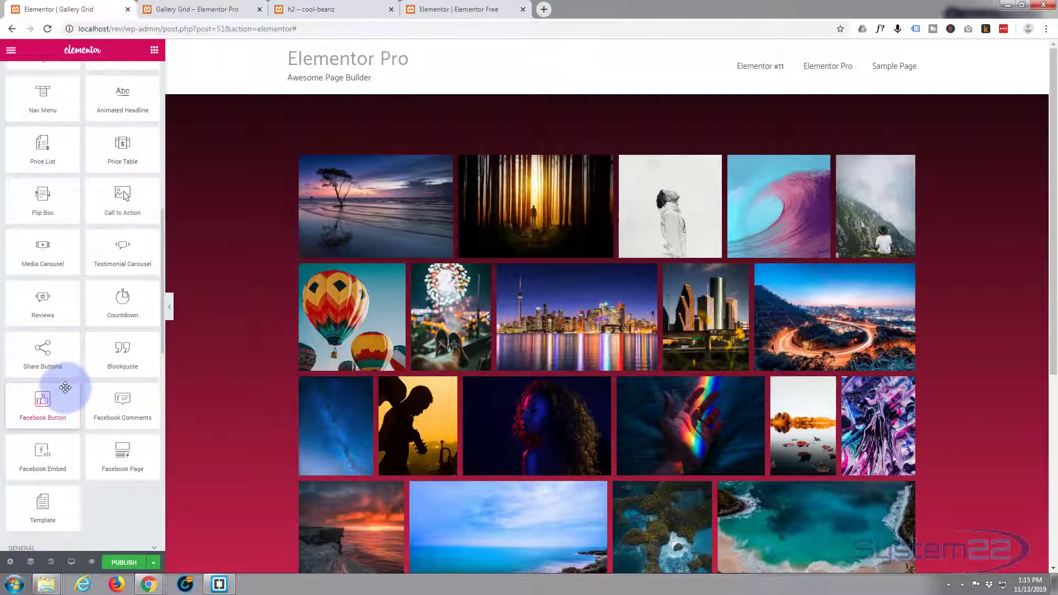
pyautogui.scroll(-3, 65, 387)
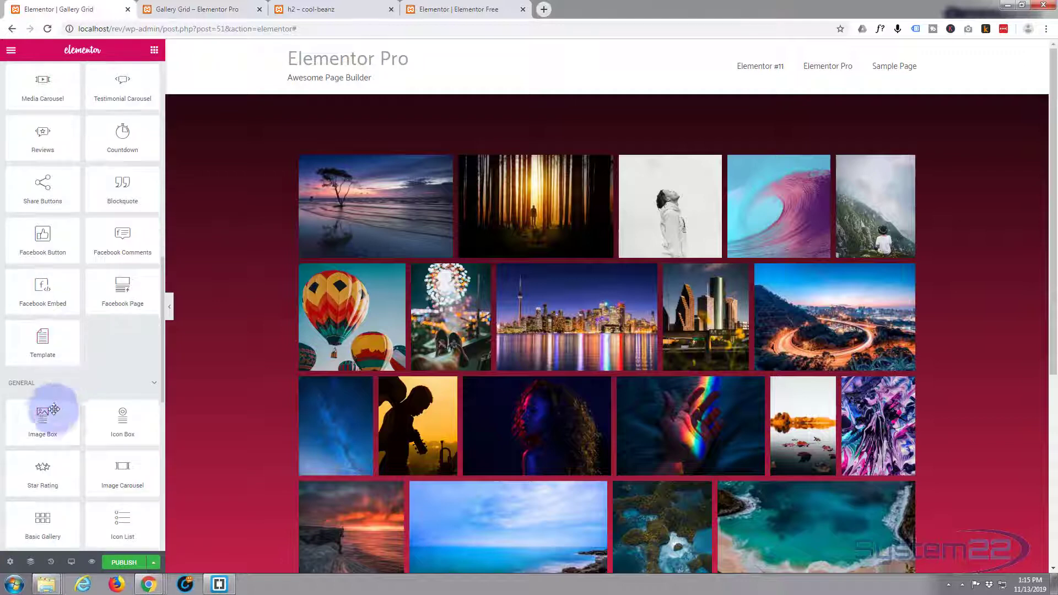
pyautogui.scroll(-2, 101, 403)
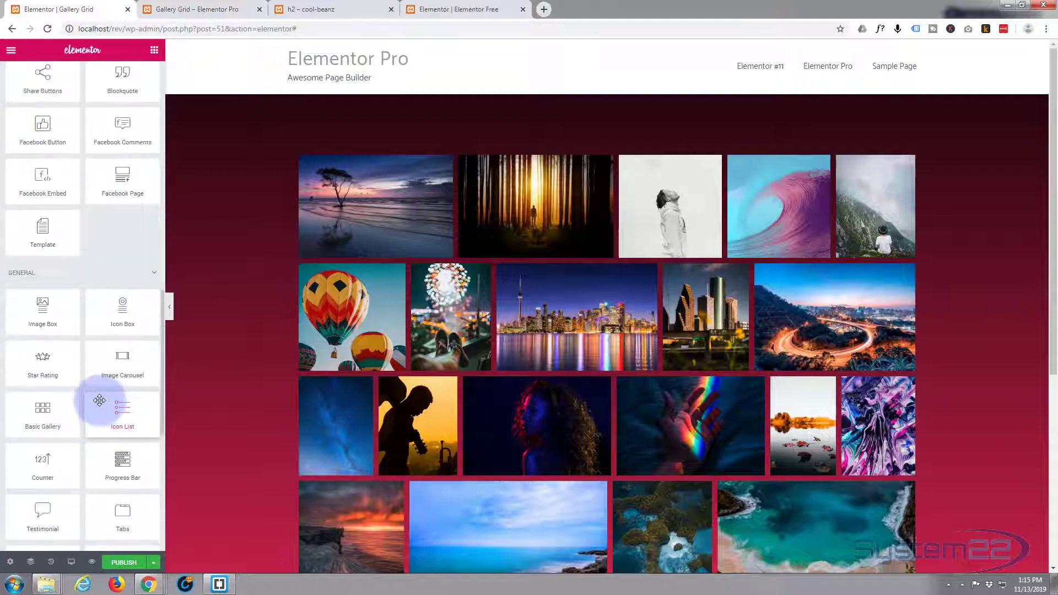
pyautogui.scroll(-5, 99, 400)
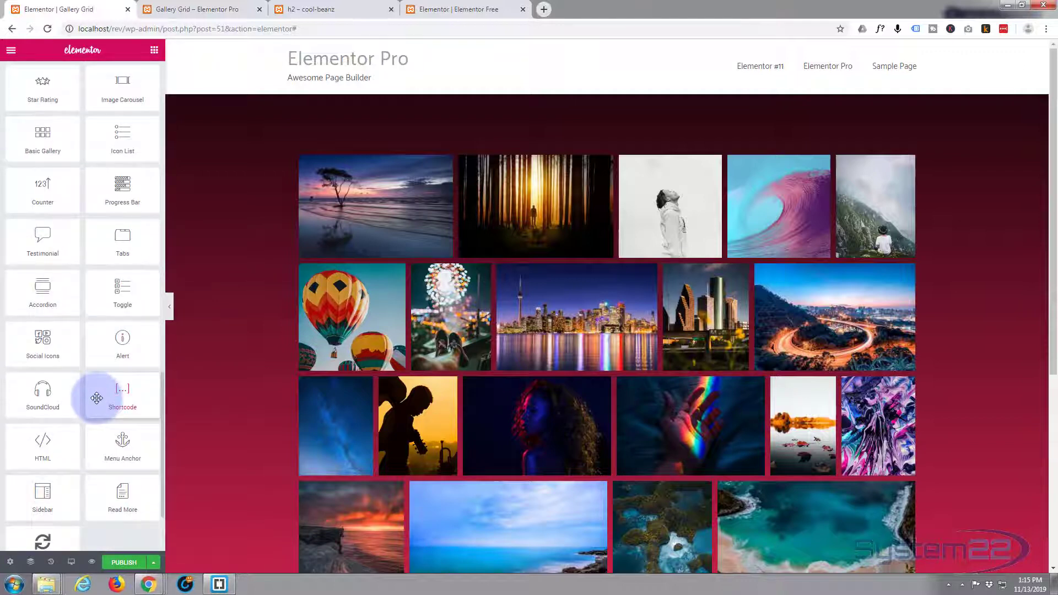
pyautogui.scroll(-2, 96, 398)
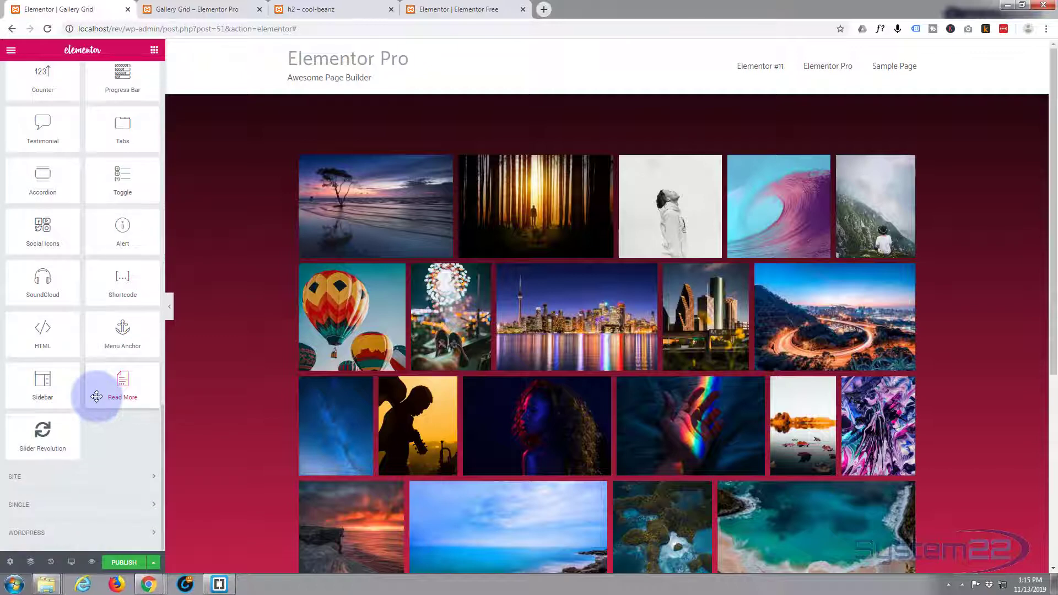
pyautogui.click(39, 477)
pyautogui.scroll(-2, 99, 407)
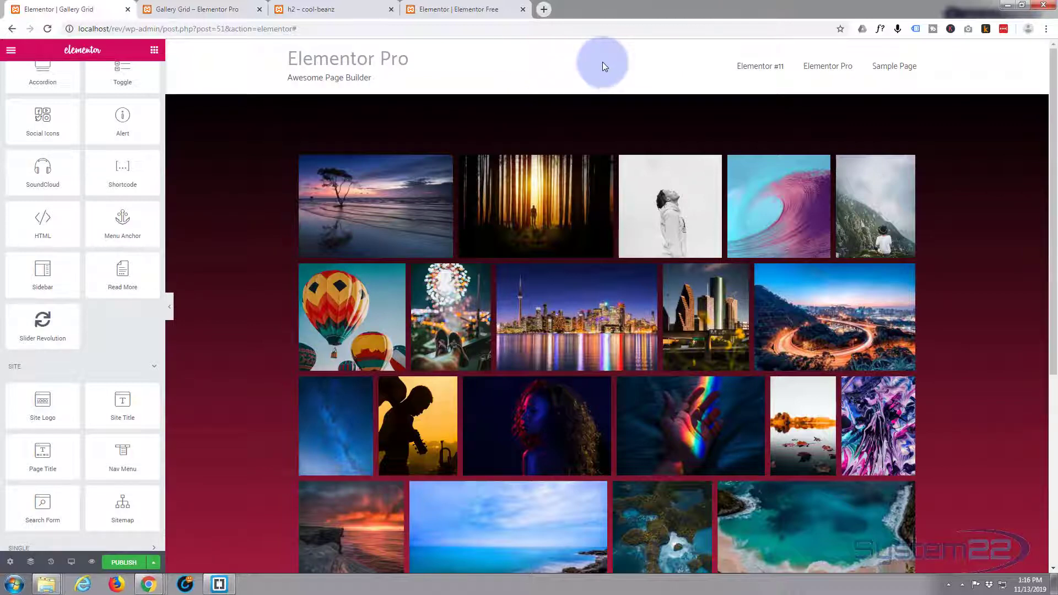
# - Switch to the Gallery Grid preview, start a new page in a separate browser tab, and title it "Gal"
pyautogui.click(185, 10)
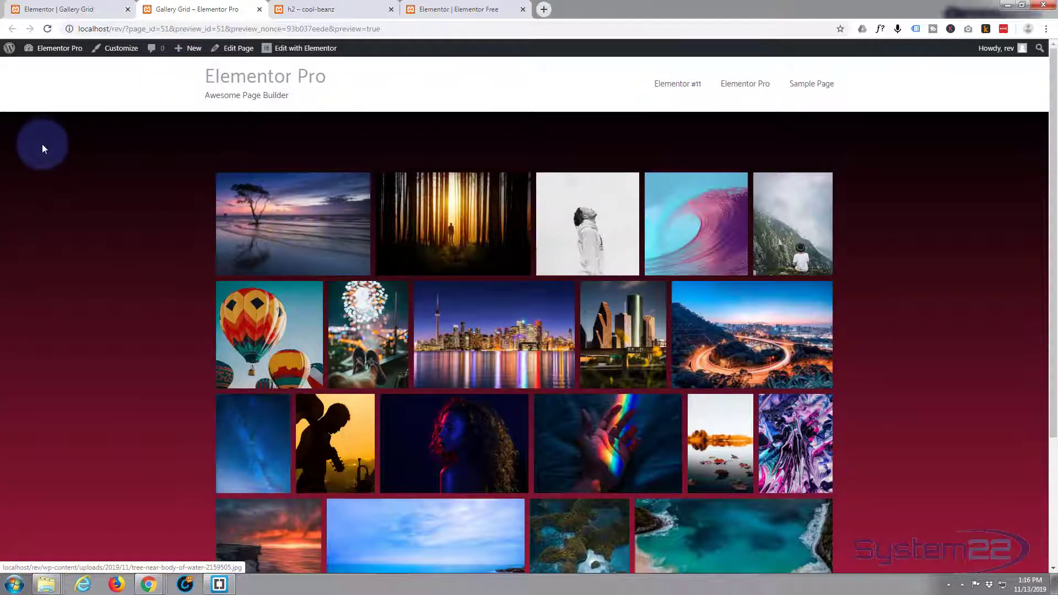
pyautogui.moveTo(187, 51)
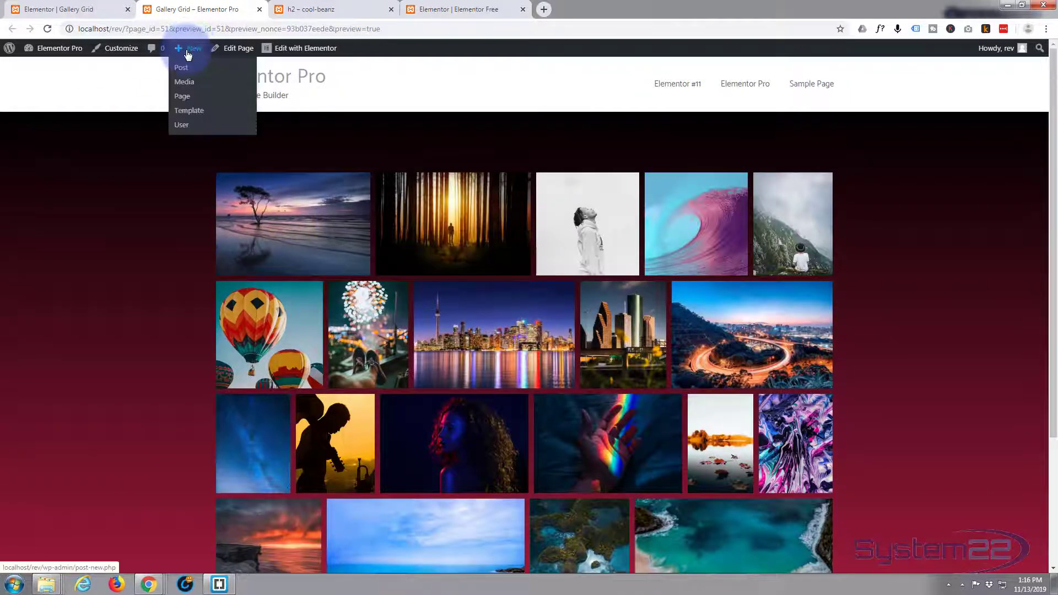
pyautogui.middleClick(181, 102)
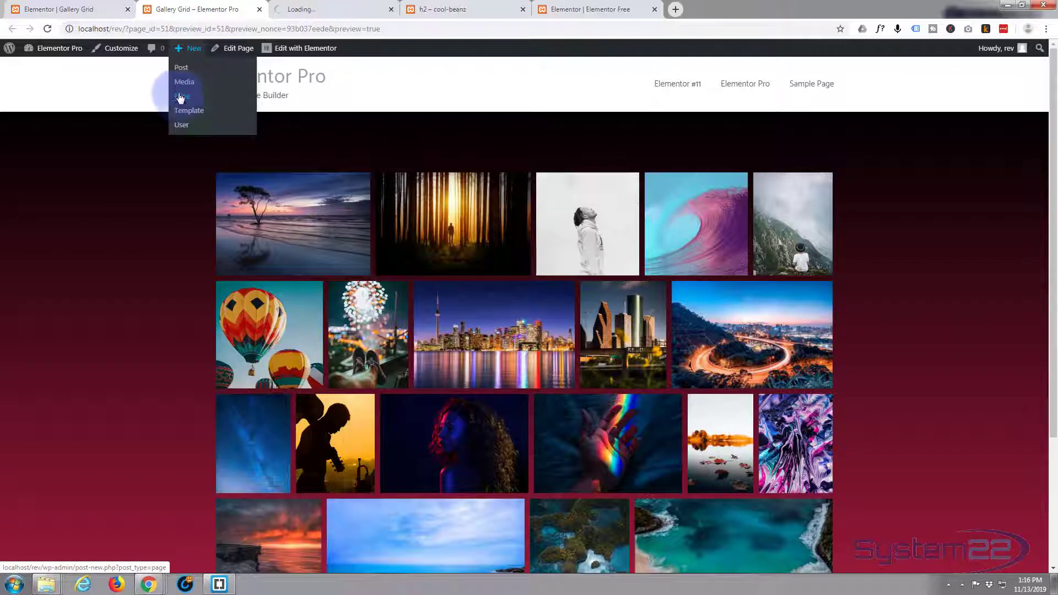
pyautogui.click(325, 9)
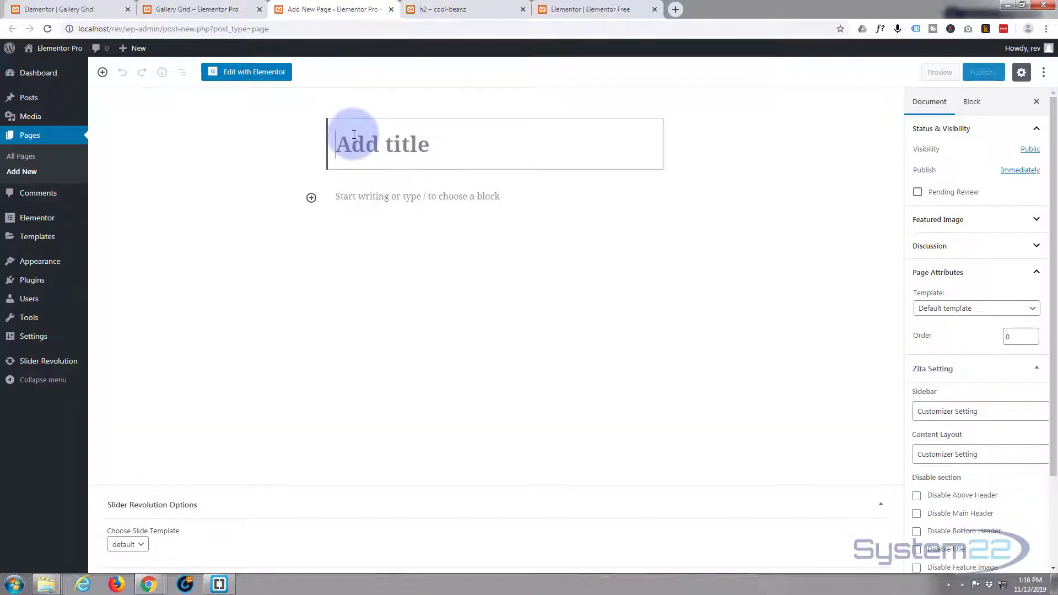
pyautogui.write('Gal')
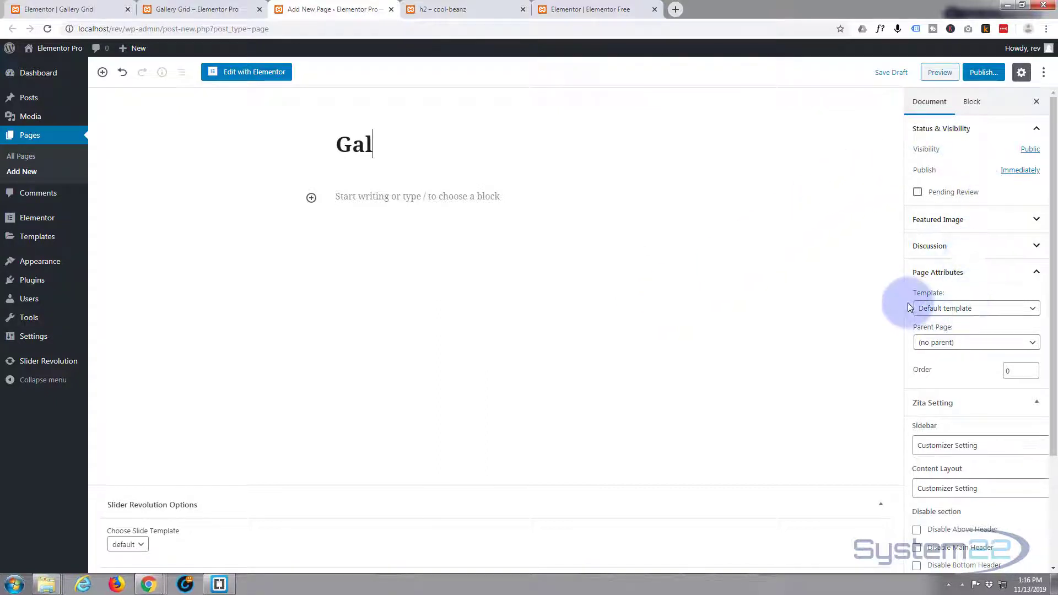
# - Set the new page's template to Elementor Full Width and open the page for editing in Elementor
pyautogui.click(1031, 310)
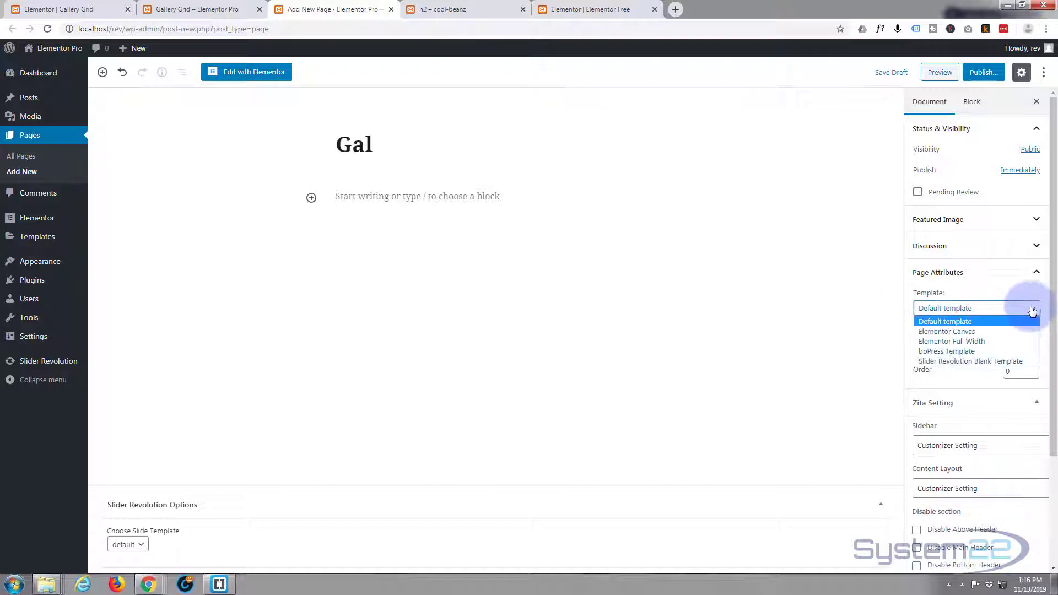
pyautogui.click(985, 342)
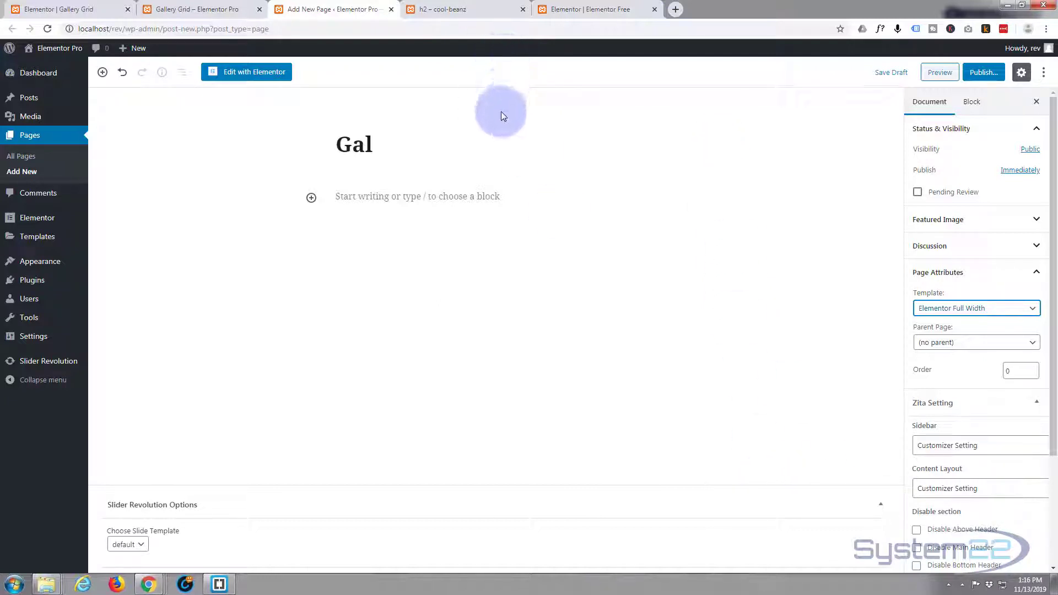
pyautogui.click(482, 143)
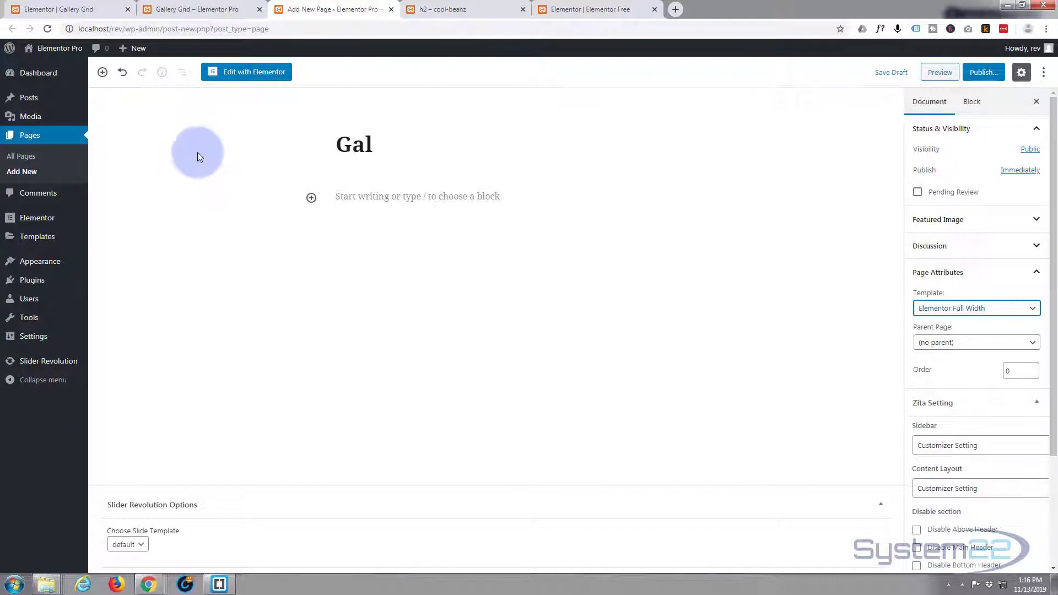
pyautogui.click(242, 74)
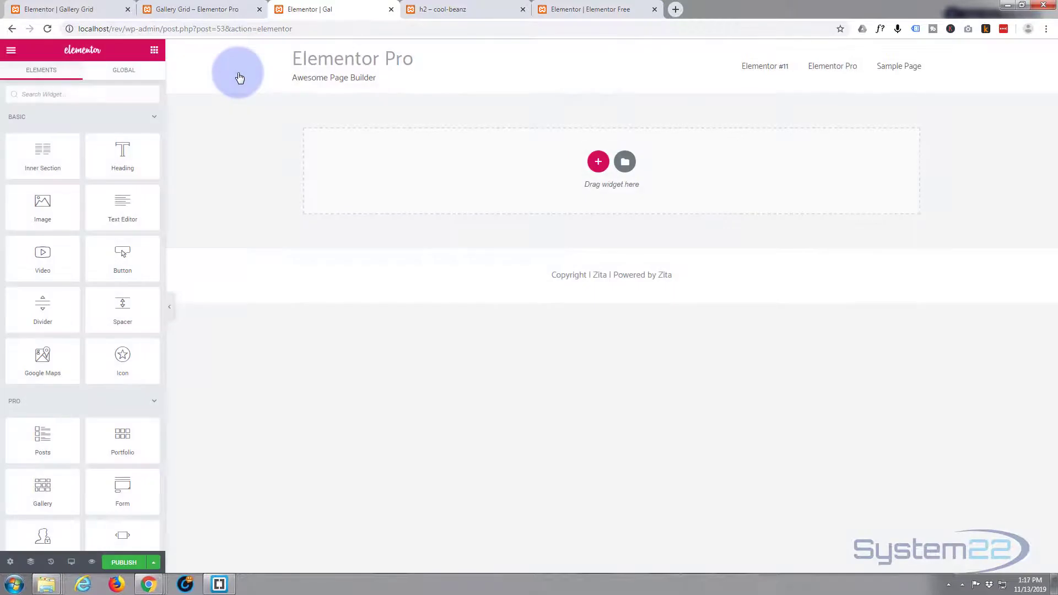
# - Add the Pro Gallery widget to the empty page section
pyautogui.scroll(-2, 85, 163)
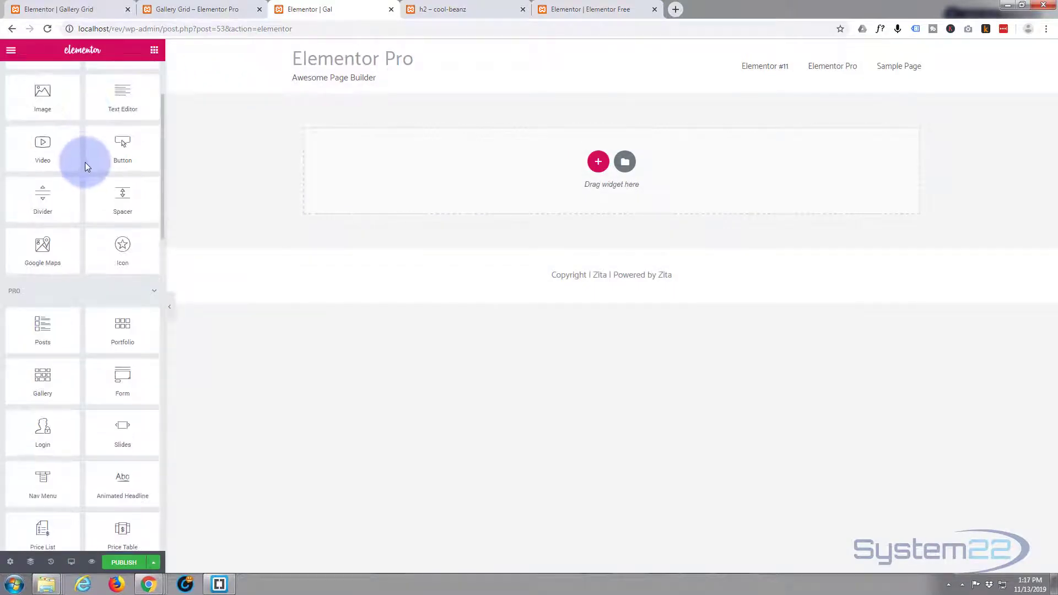
pyautogui.scroll(-1, 85, 162)
pyautogui.scroll(-1, 84, 160)
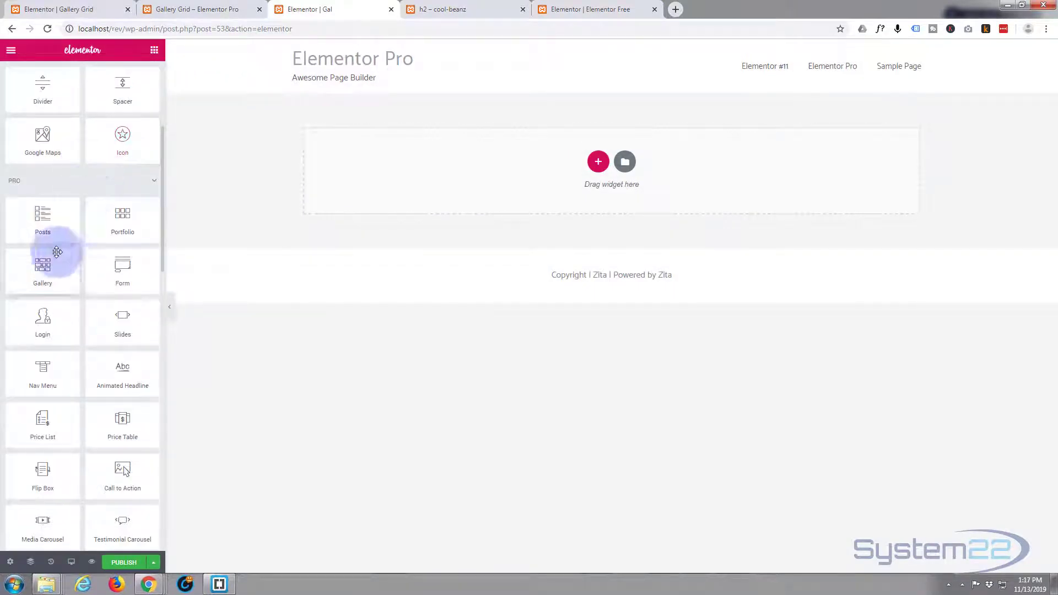
pyautogui.moveTo(38, 272); pyautogui.dragTo(633, 171)
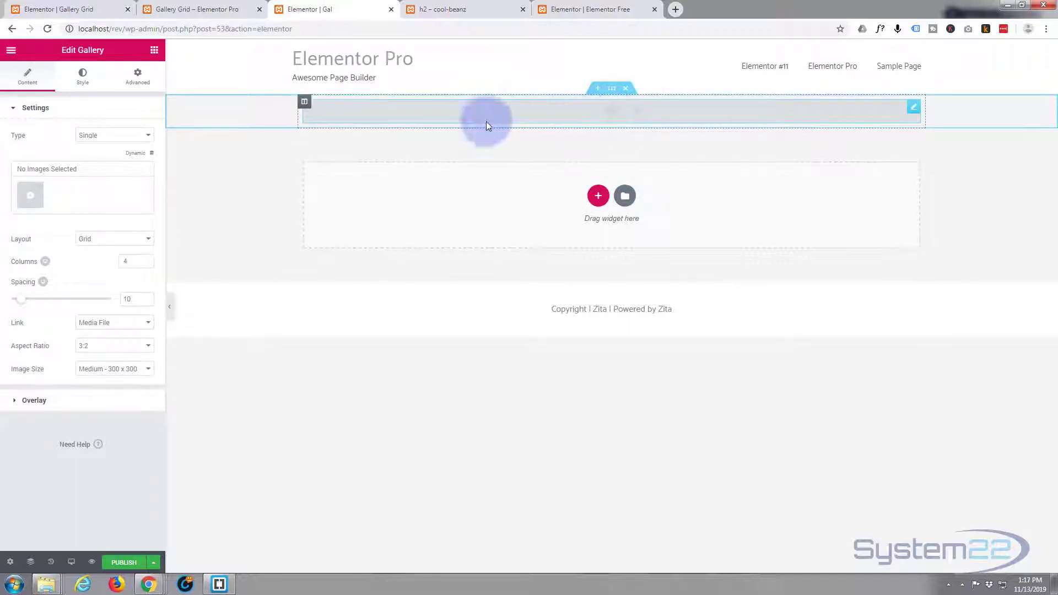
# - Create a gallery from the first 20 media library images, from the lone tree to the aerial beach, leaving out the red dress photo
pyautogui.click(32, 197)
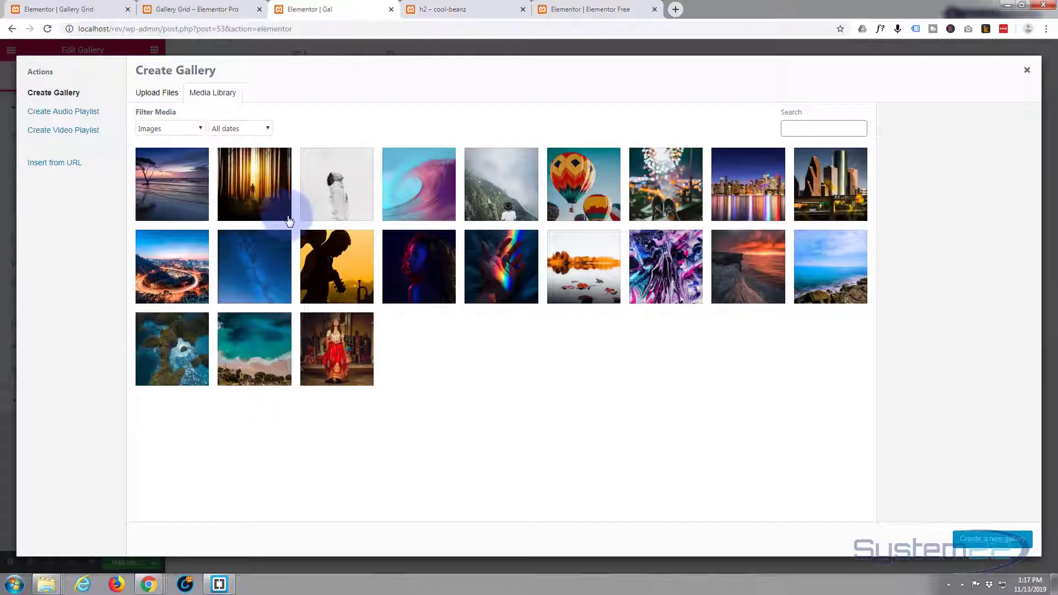
pyautogui.click(176, 185)
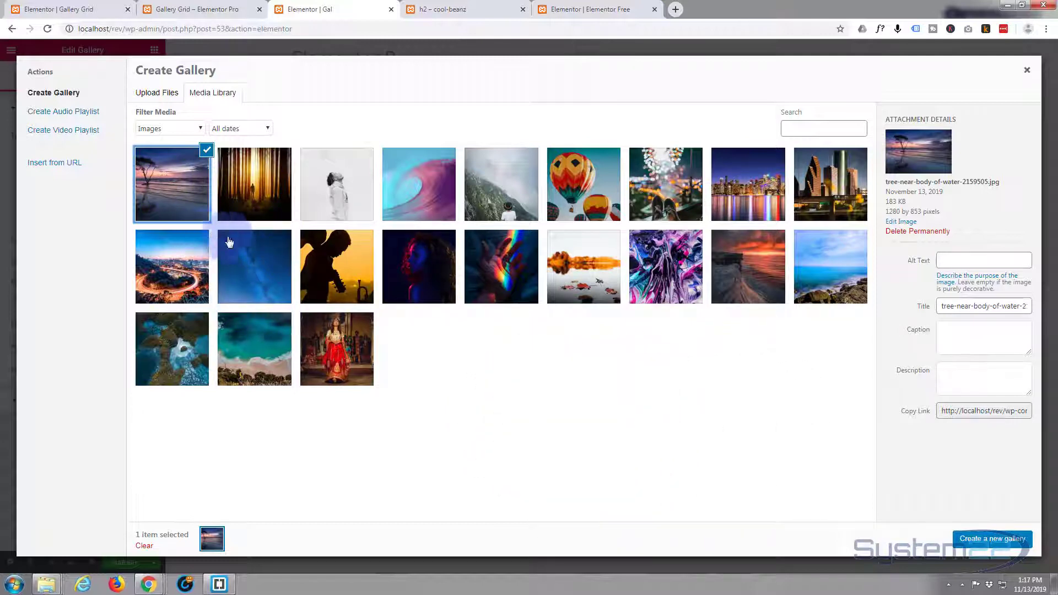
pyautogui.keyDown('shift'); pyautogui.click(249, 359); pyautogui.keyUp('shift')
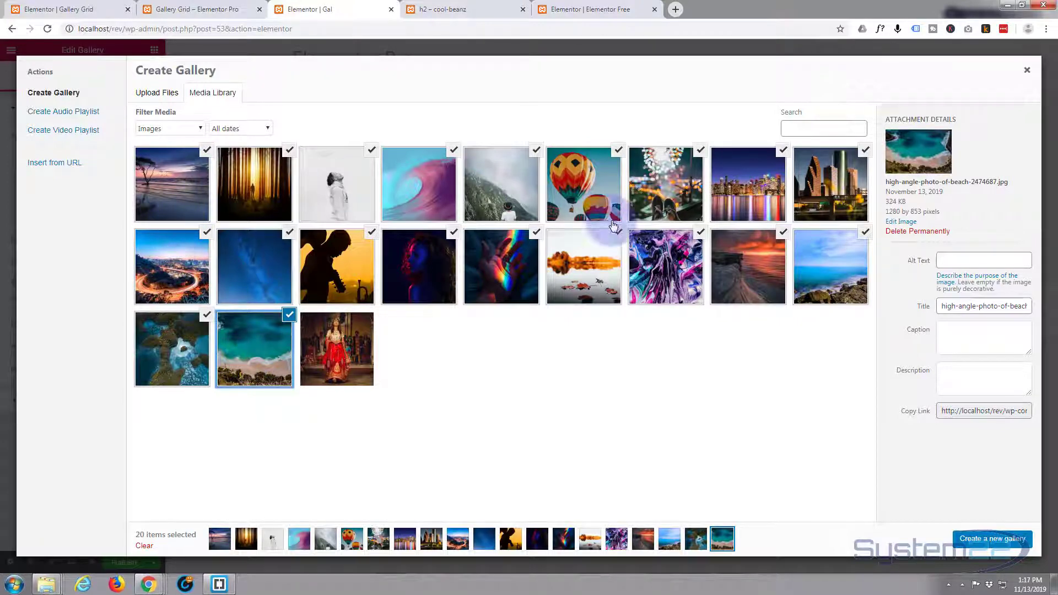
pyautogui.click(825, 244)
pyautogui.click(373, 153)
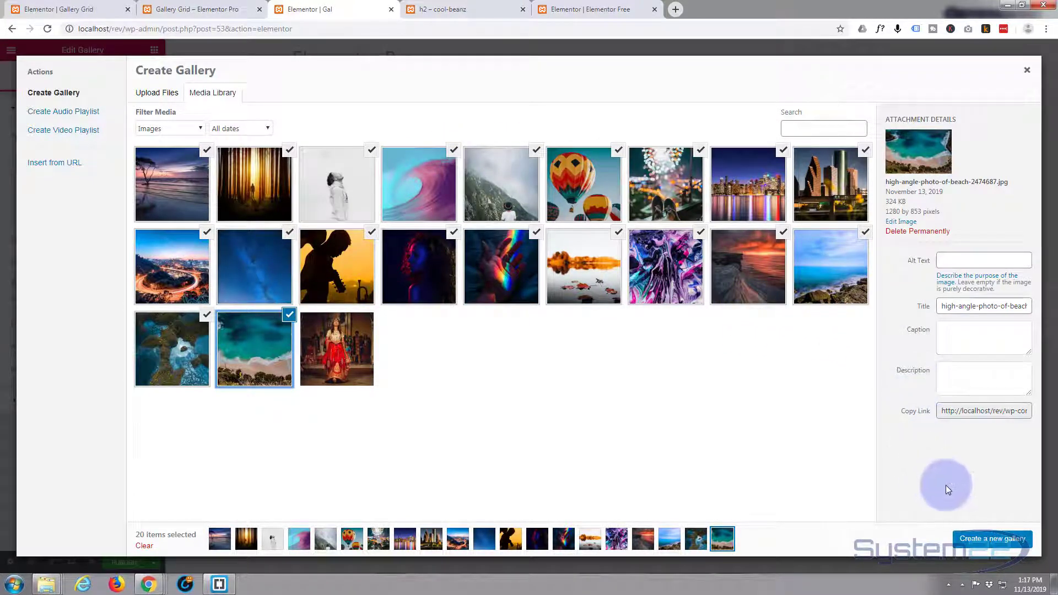
pyautogui.click(997, 540)
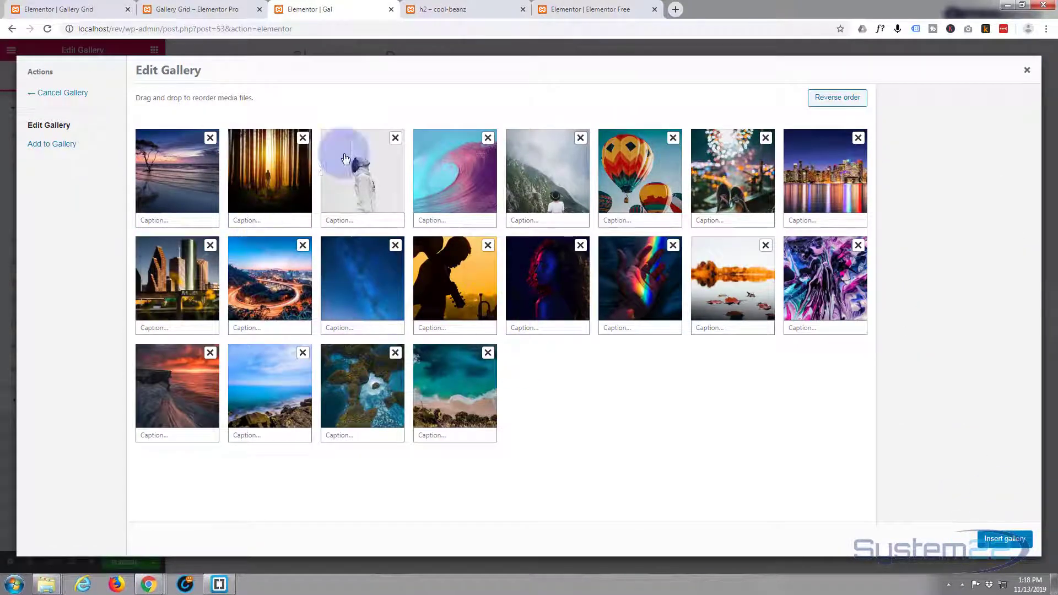
# - Move the woman's portrait ahead of the guitarist and the starry sky to third place, and insert the gallery
pyautogui.moveTo(556, 298); pyautogui.dragTo(440, 297)
pyautogui.moveTo(364, 275); pyautogui.dragTo(371, 172)
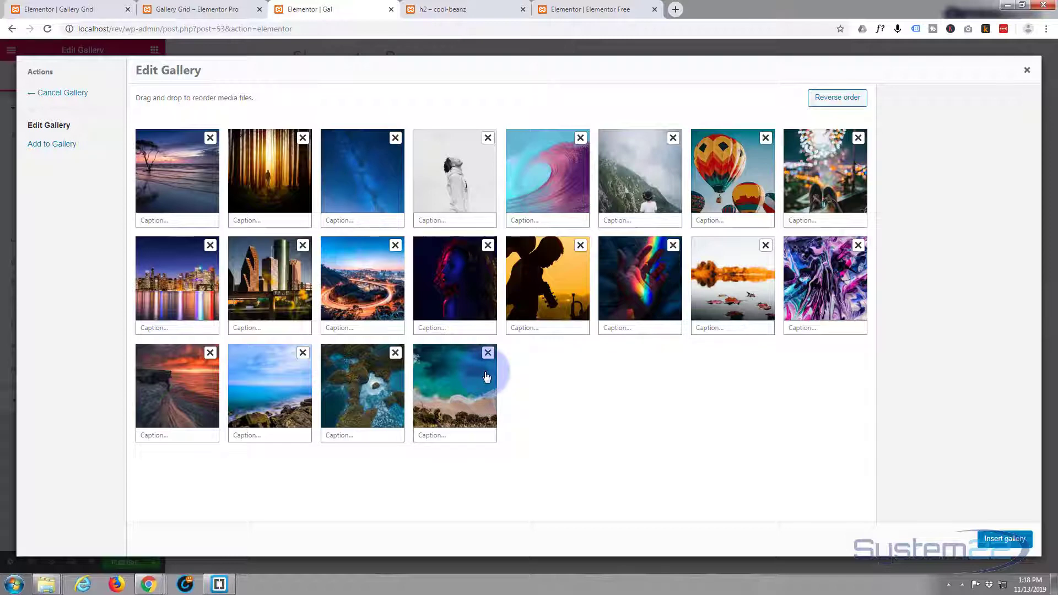
pyautogui.click(1002, 539)
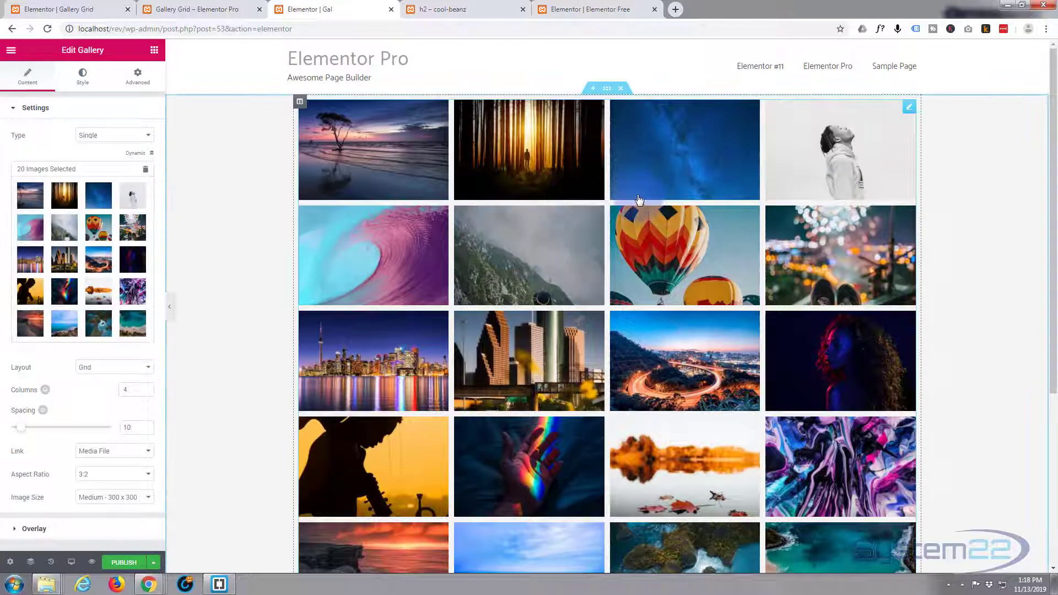
# - Look over the inserted grid gallery and test its lightbox with the misty mountain photo, closing the enlarged view
pyautogui.scroll(-4, 590, 203)
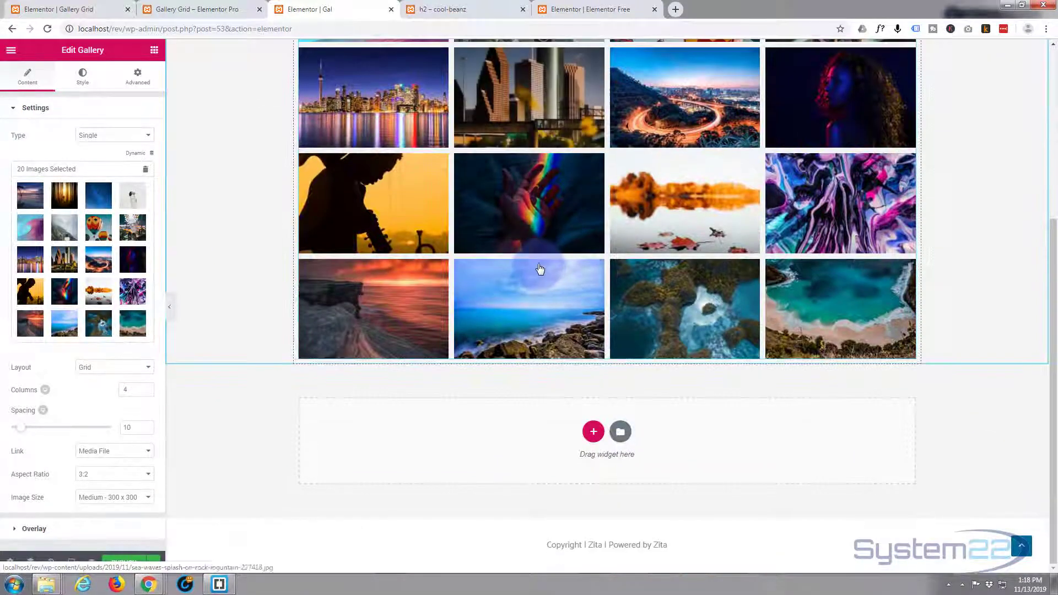
pyautogui.scroll(5, 534, 267)
pyautogui.click(525, 268)
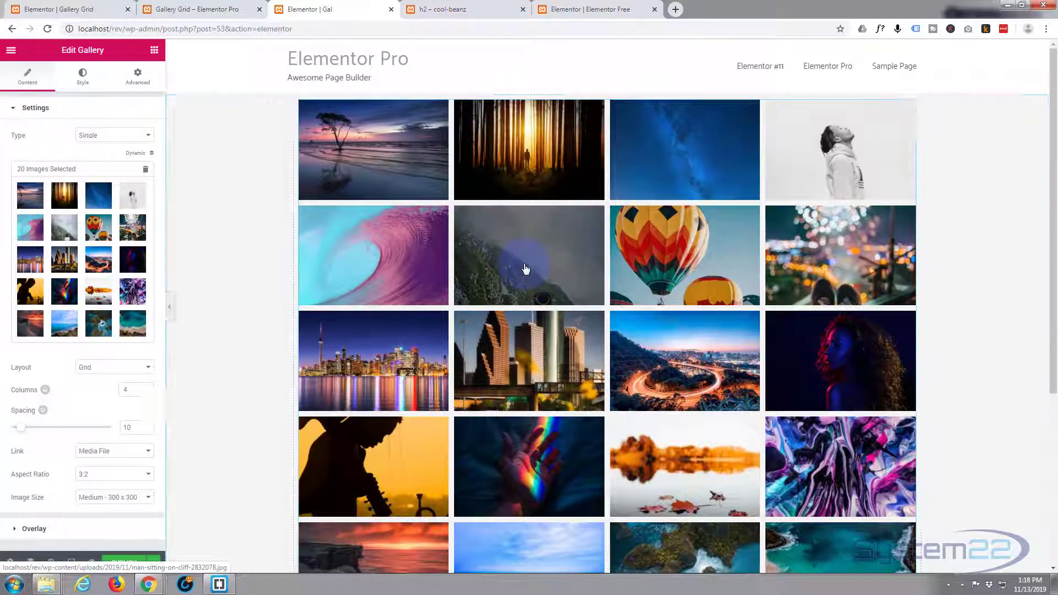
pyautogui.click(247, 274)
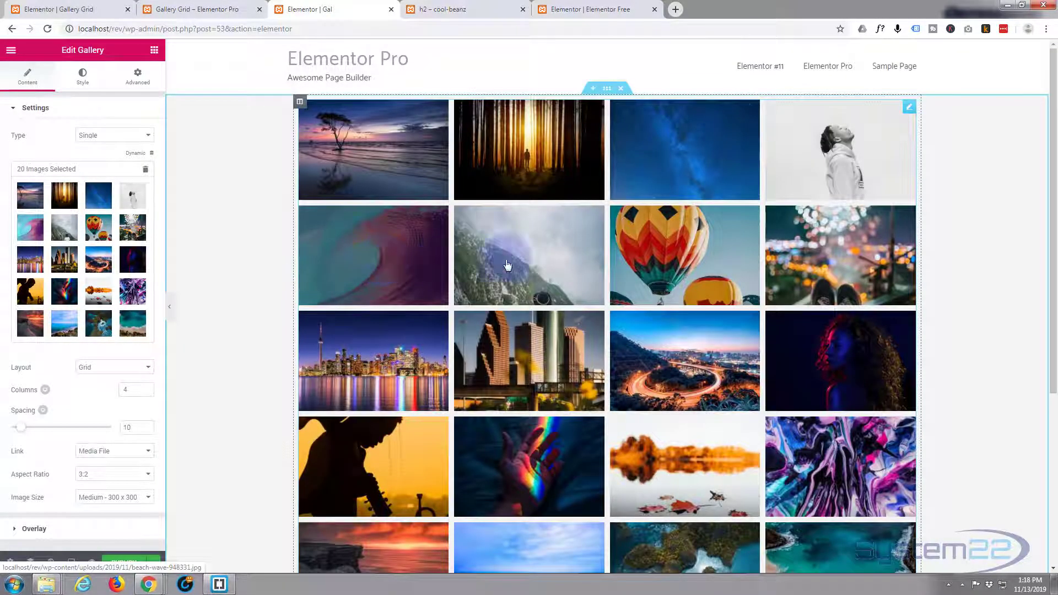
pyautogui.click(527, 265)
pyautogui.click(380, 373)
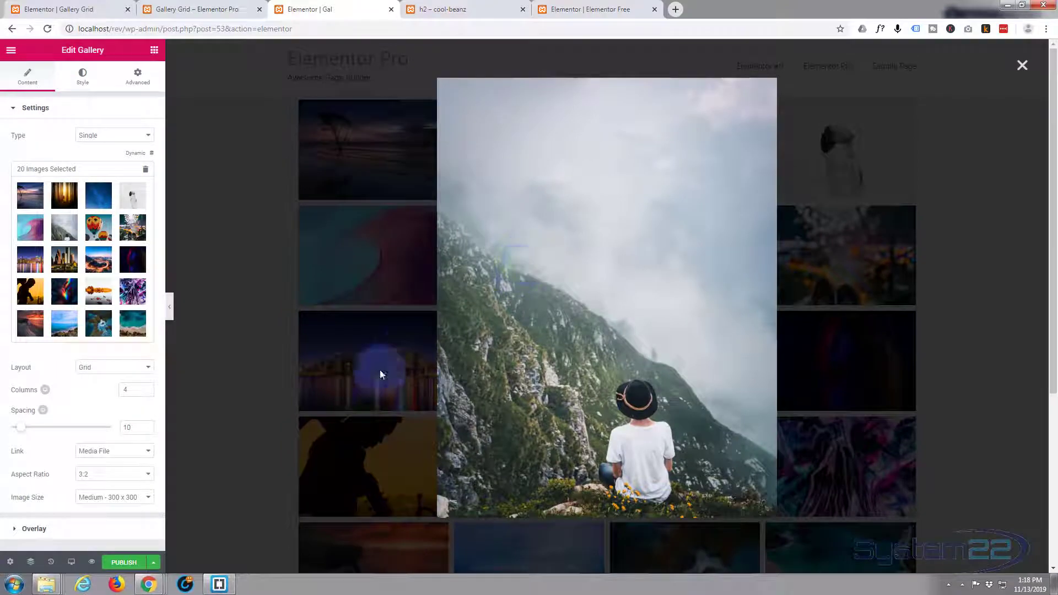
pyautogui.click(243, 330)
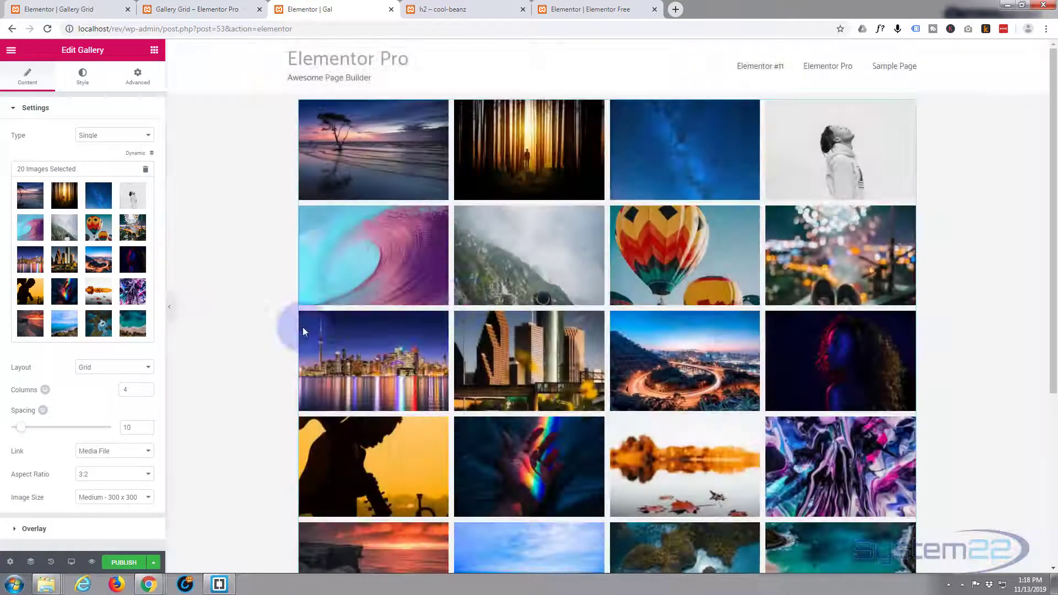
# - Enlarge the curly-haired woman, the guitarist silhouette and the city skyline photos in turn, closing each lightbox view
pyautogui.click(836, 361)
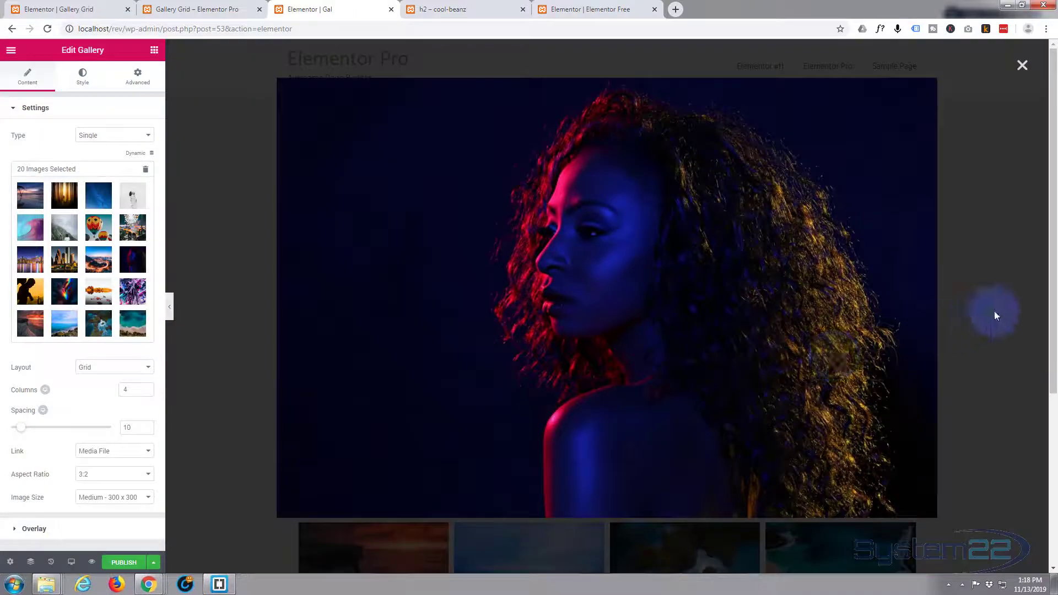
pyautogui.click(994, 310)
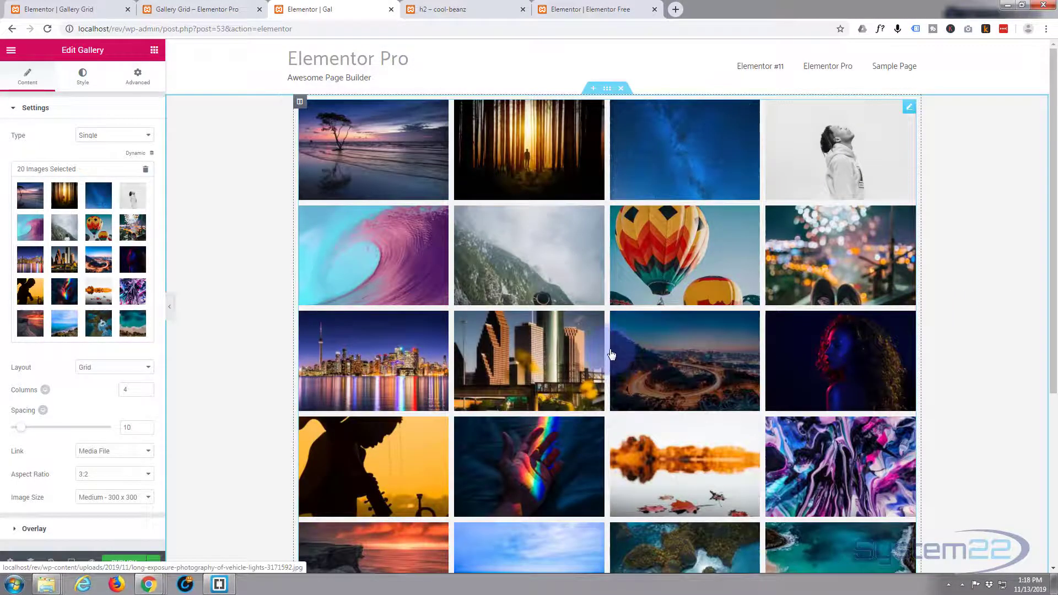
pyautogui.scroll(-2, 611, 354)
pyautogui.click(361, 371)
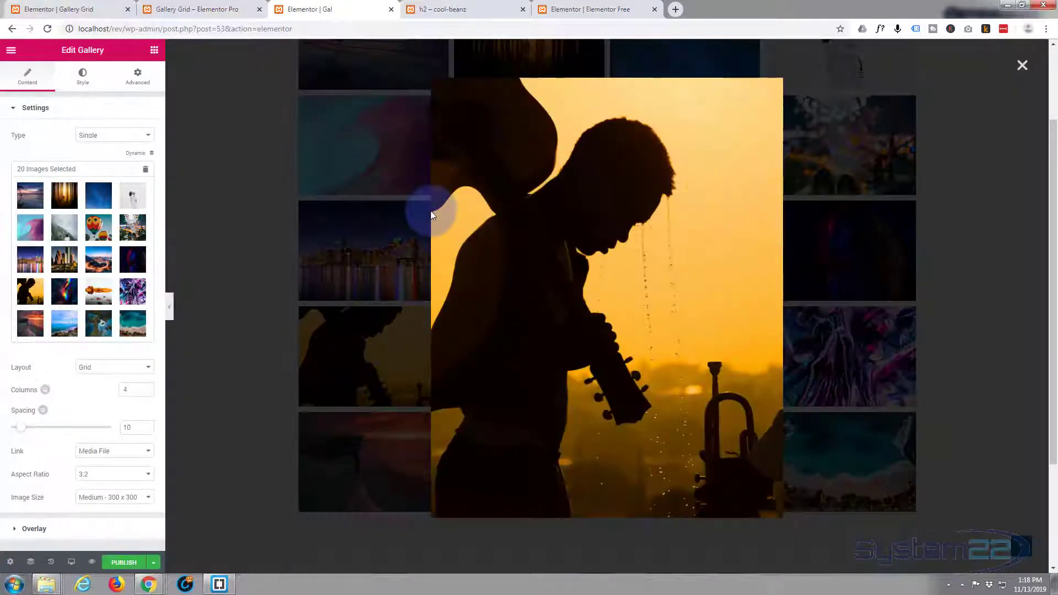
pyautogui.click(207, 300)
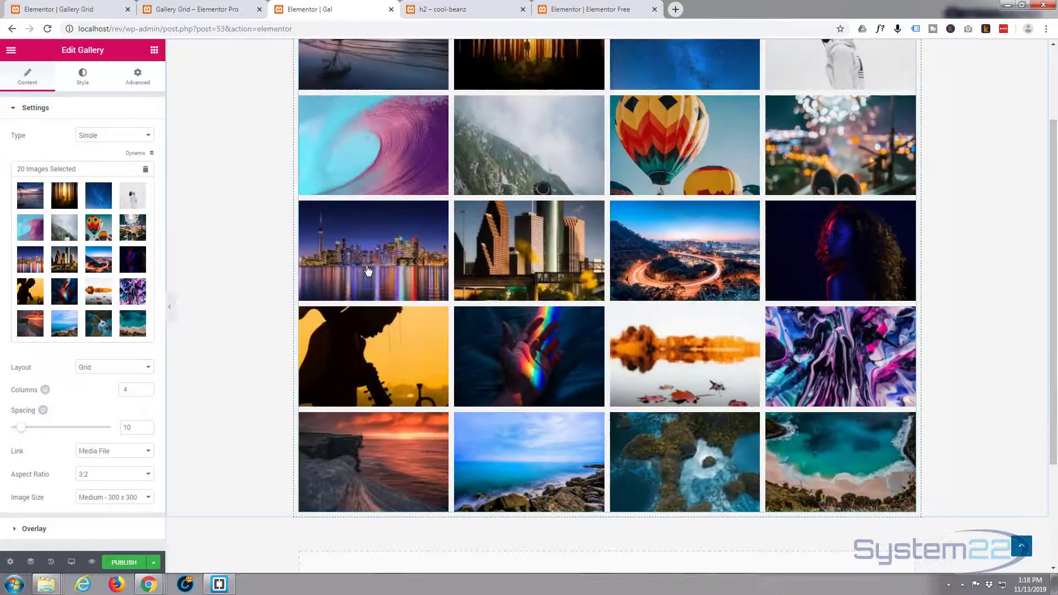
pyautogui.click(365, 264)
pyautogui.click(235, 291)
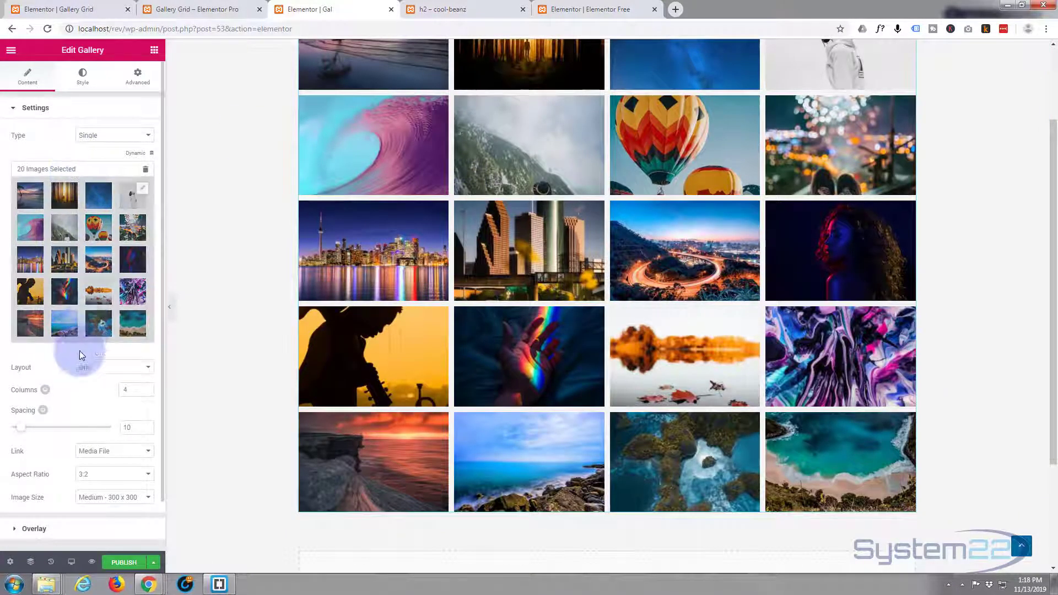
# - Set the gallery layout to Justified, check the rows, and raise the row height to 321
pyautogui.click(149, 368)
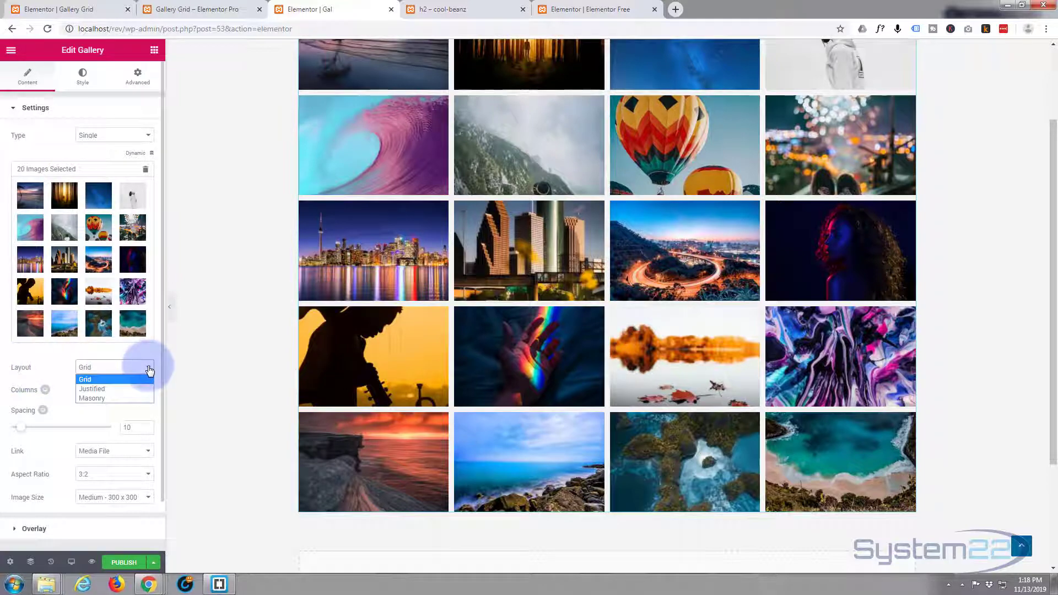
pyautogui.click(116, 389)
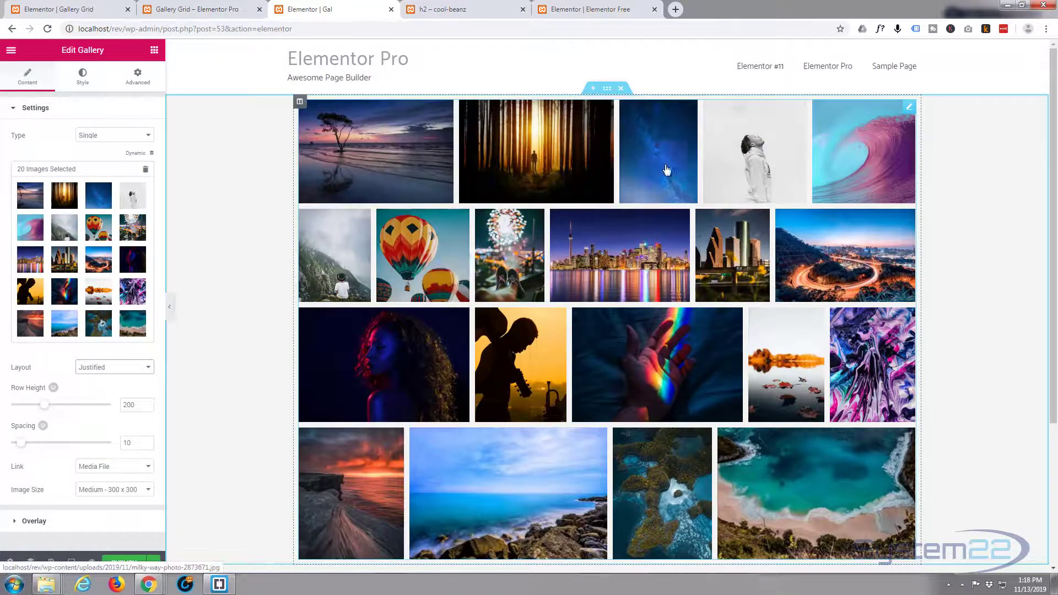
pyautogui.scroll(-2, 617, 338)
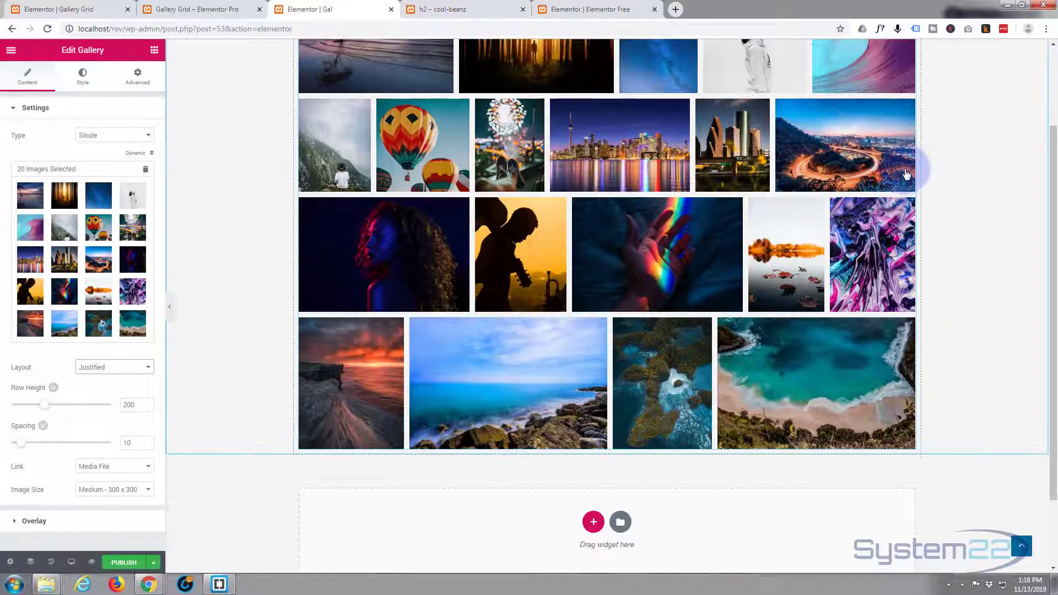
pyautogui.scroll(2, 912, 159)
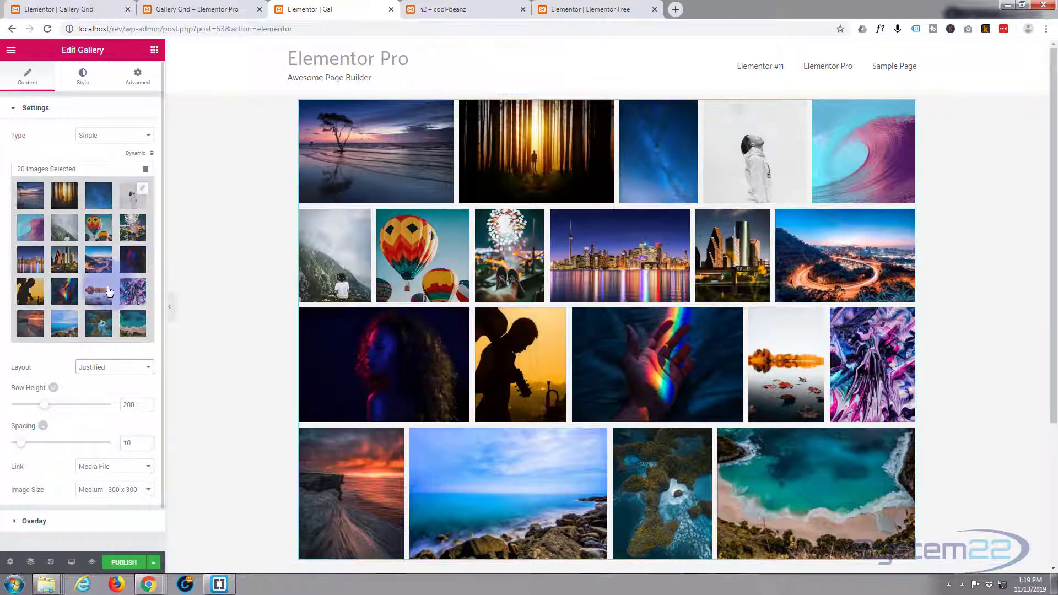
pyautogui.scroll(-1, 41, 362)
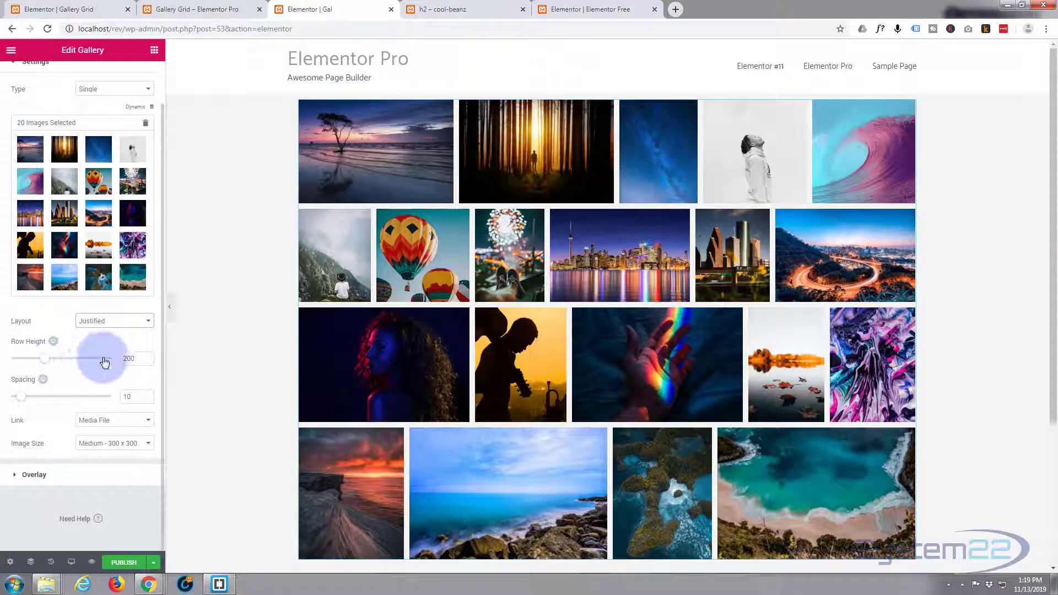
pyautogui.moveTo(45, 364); pyautogui.dragTo(71, 358)
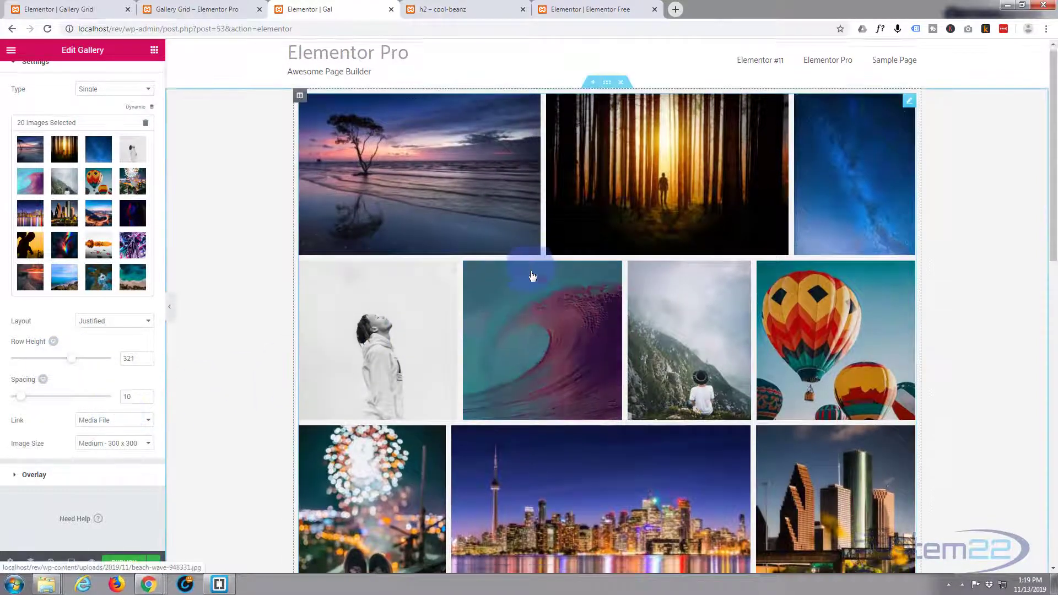
# - Look through the taller rows of the justified gallery and set its row height to 200
pyautogui.scroll(-6, 532, 276)
pyautogui.scroll(-6, 532, 276)
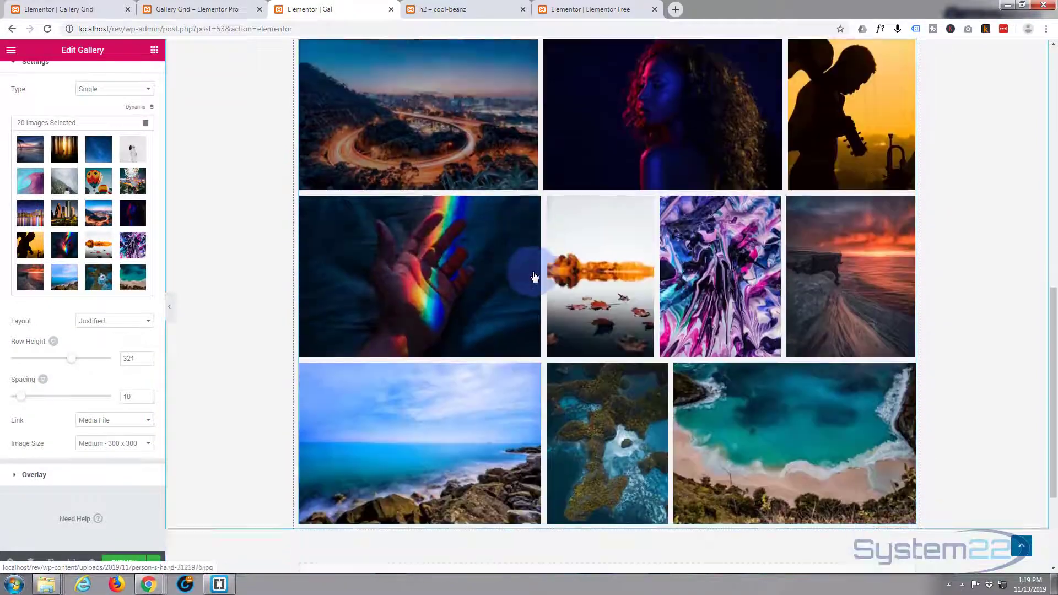
pyautogui.scroll(2, 535, 275)
pyautogui.scroll(8, 534, 277)
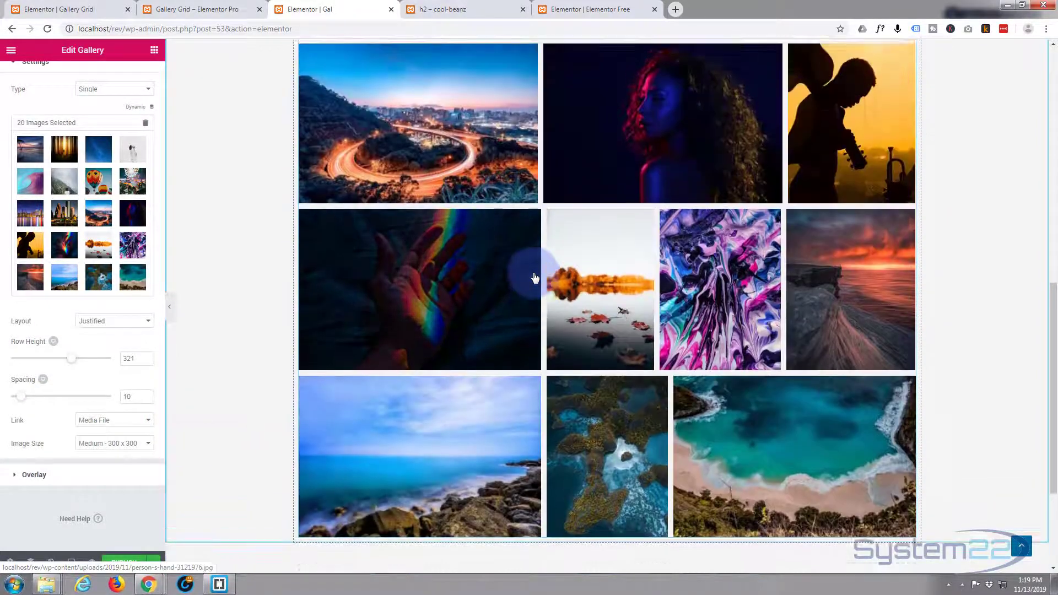
pyautogui.scroll(5, 534, 278)
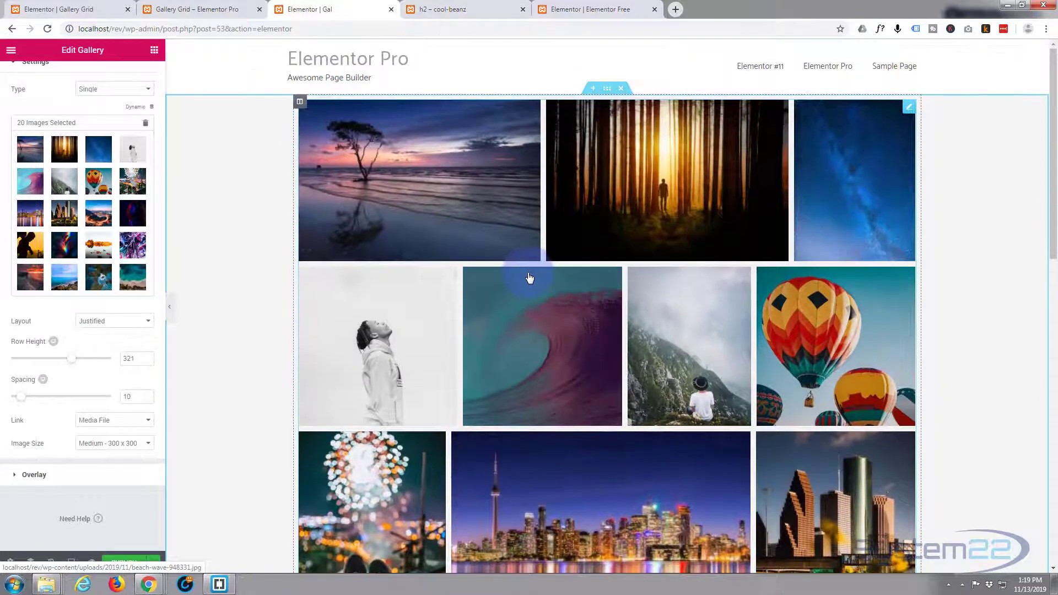
pyautogui.click(113, 362)
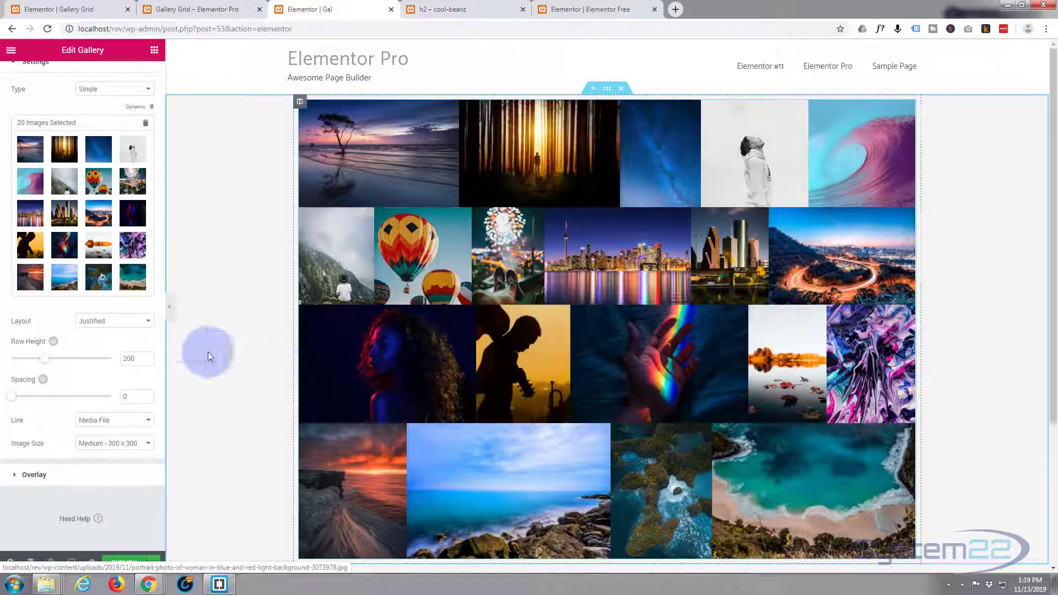
# - Try a wide image spacing, set it to 10, and view the curly-haired woman's photo in the lightbox before closing it
pyautogui.moveTo(14, 400); pyautogui.dragTo(76, 397)
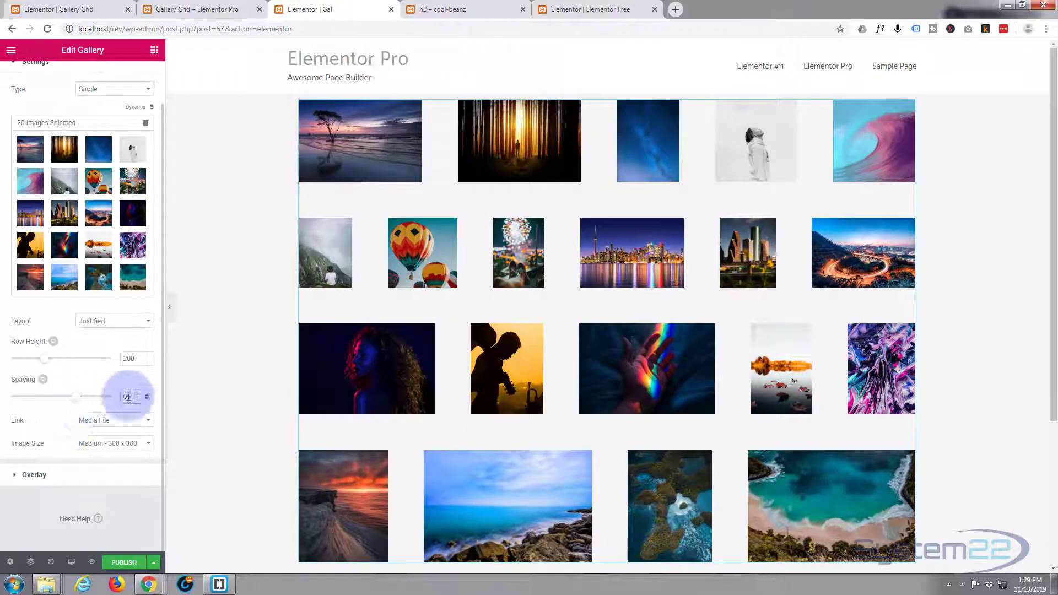
pyautogui.write('10')
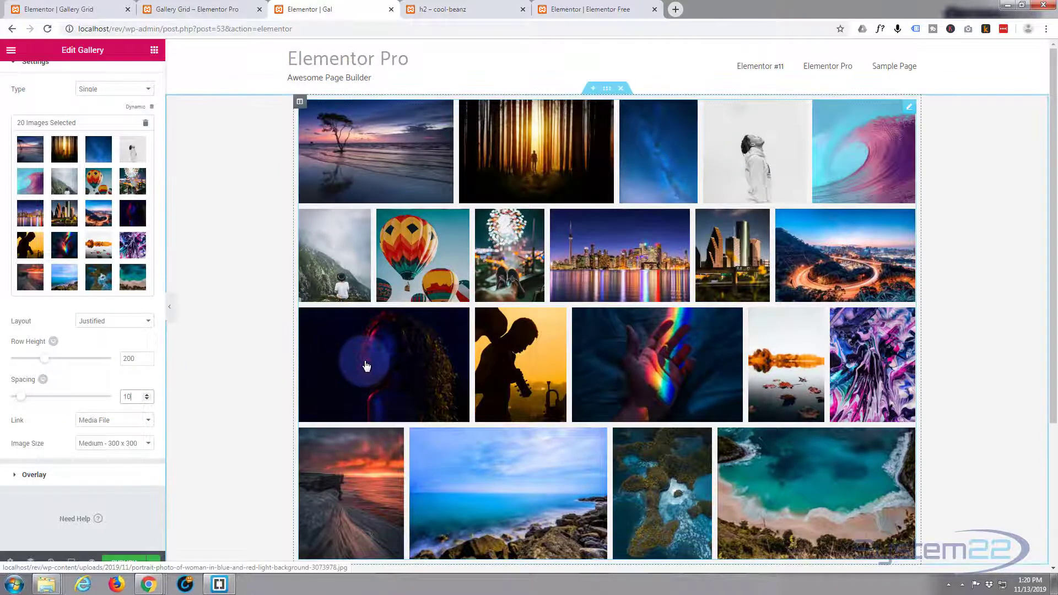
pyautogui.click(416, 381)
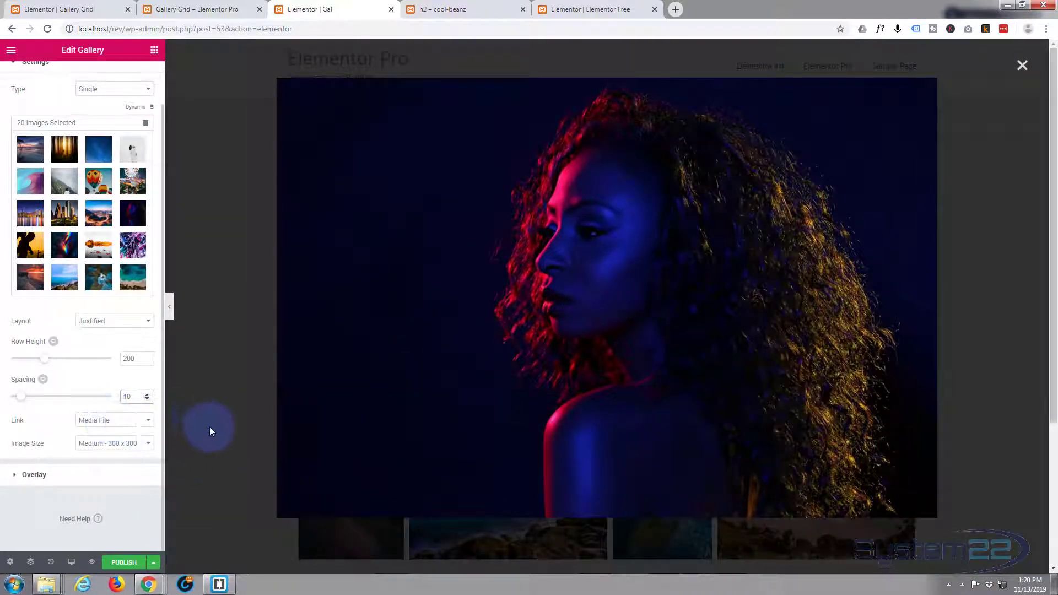
pyautogui.click(256, 436)
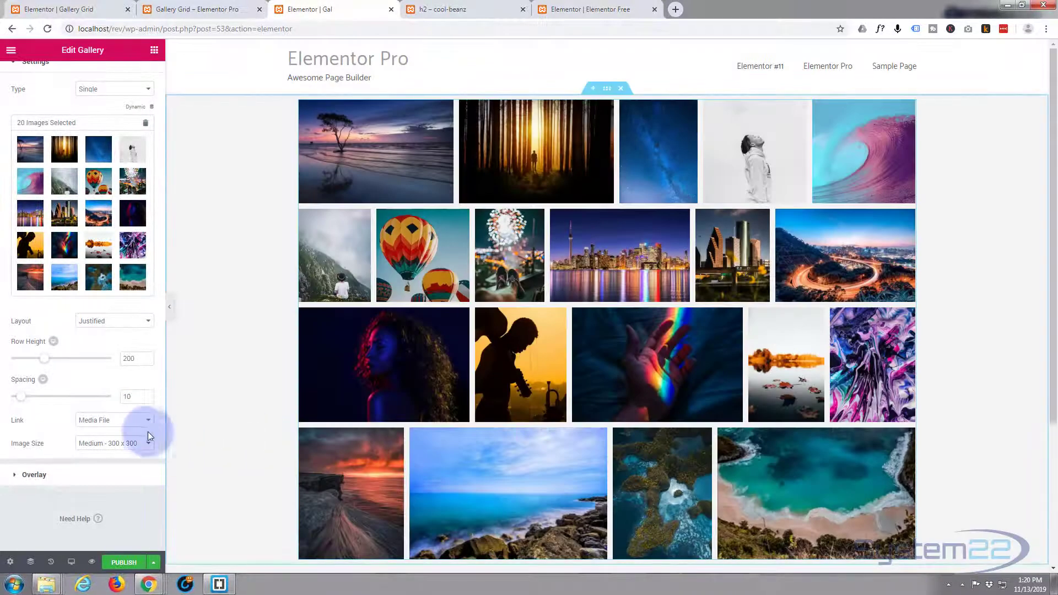
# - Try the Custom URL option for the gallery link and return it to Media File
pyautogui.click(148, 423)
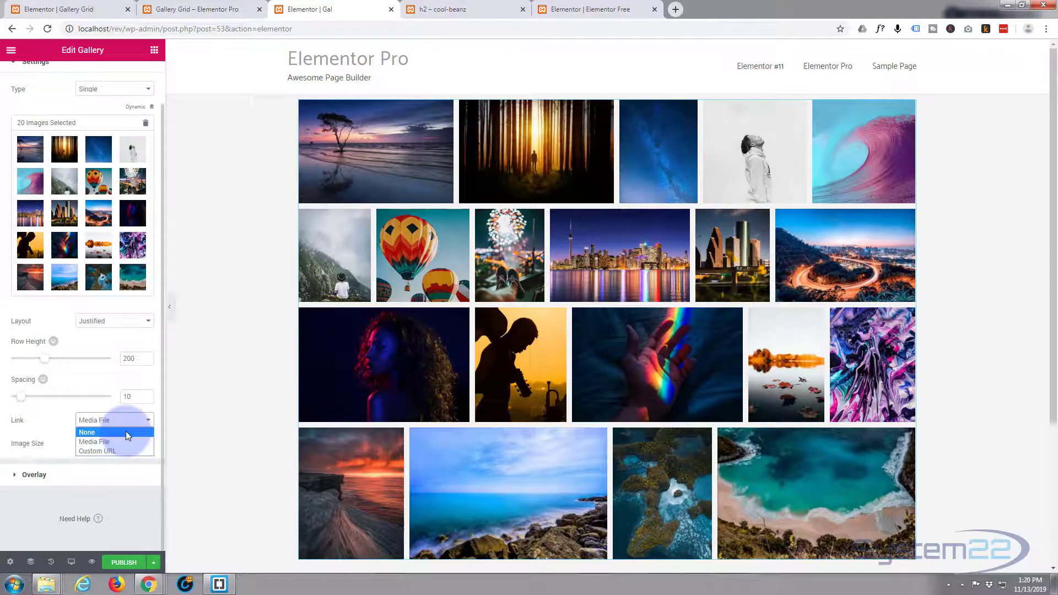
pyautogui.click(121, 451)
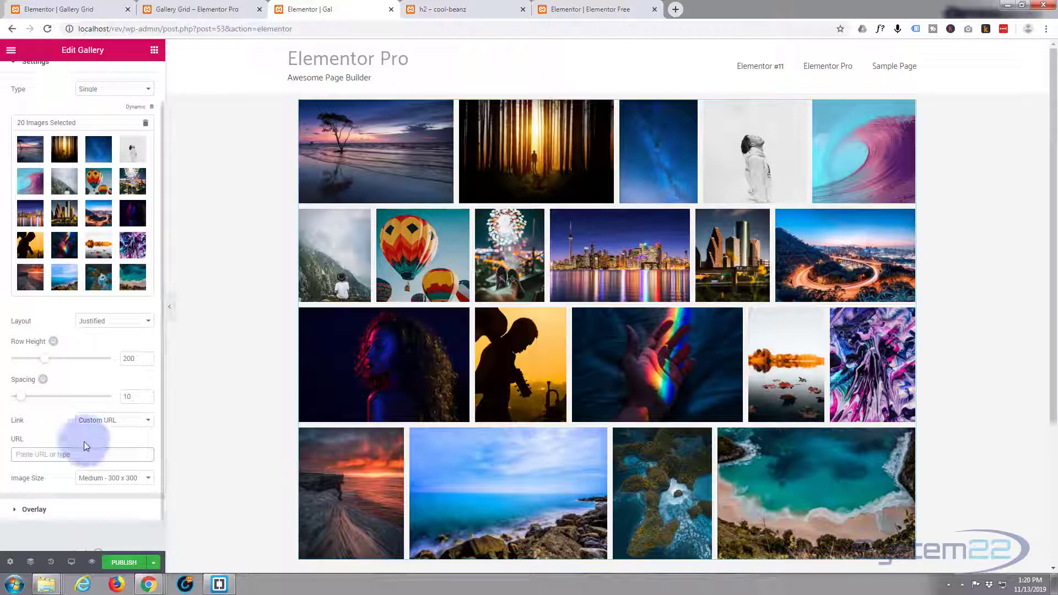
pyautogui.click(149, 422)
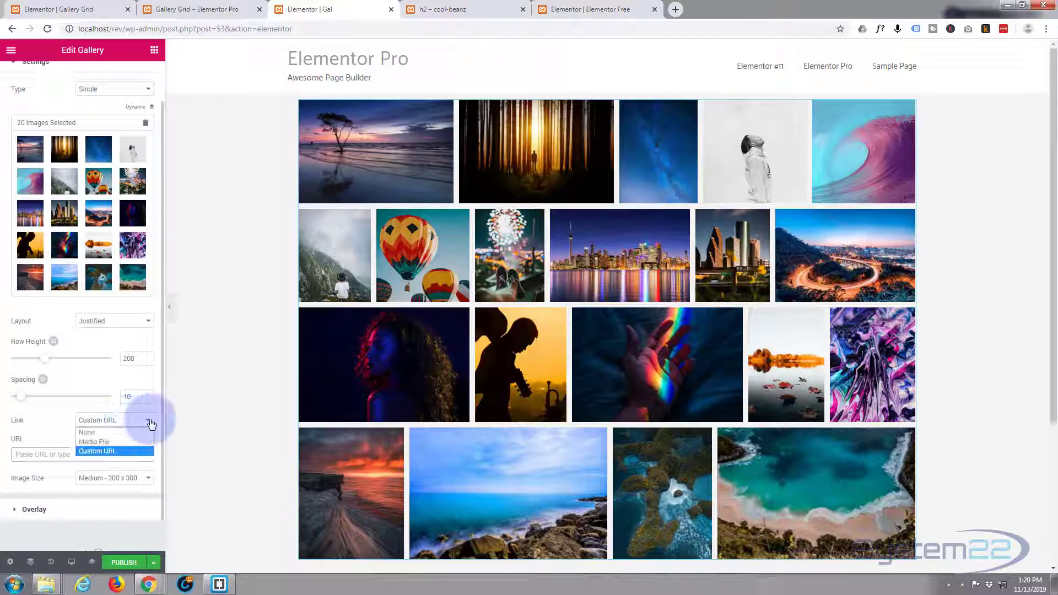
pyautogui.click(111, 441)
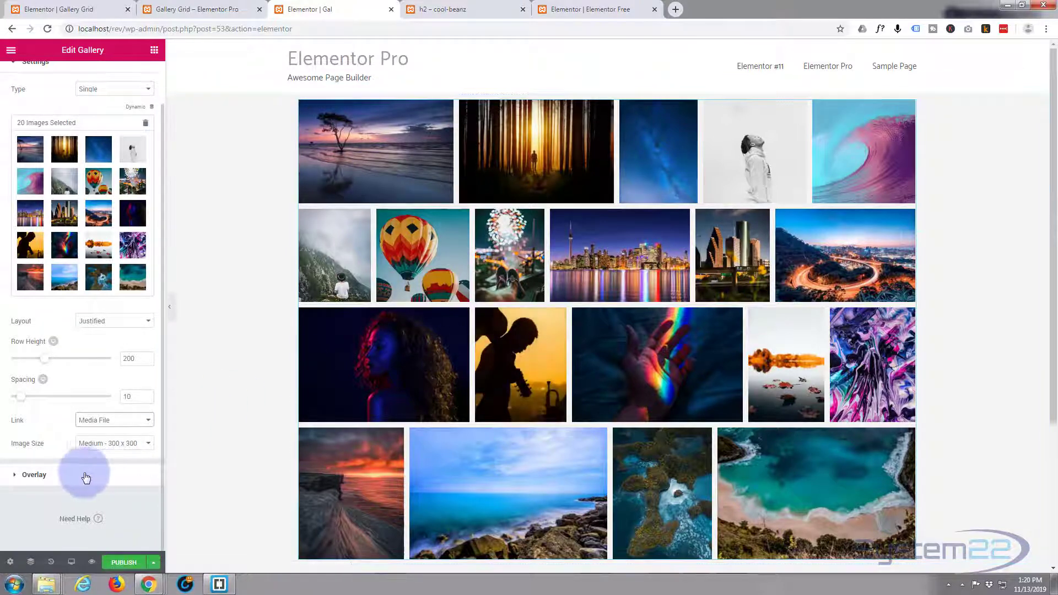
# - Turn off the gallery's overlay background and set the images' hover animation to Zoom In
pyautogui.click(15, 481)
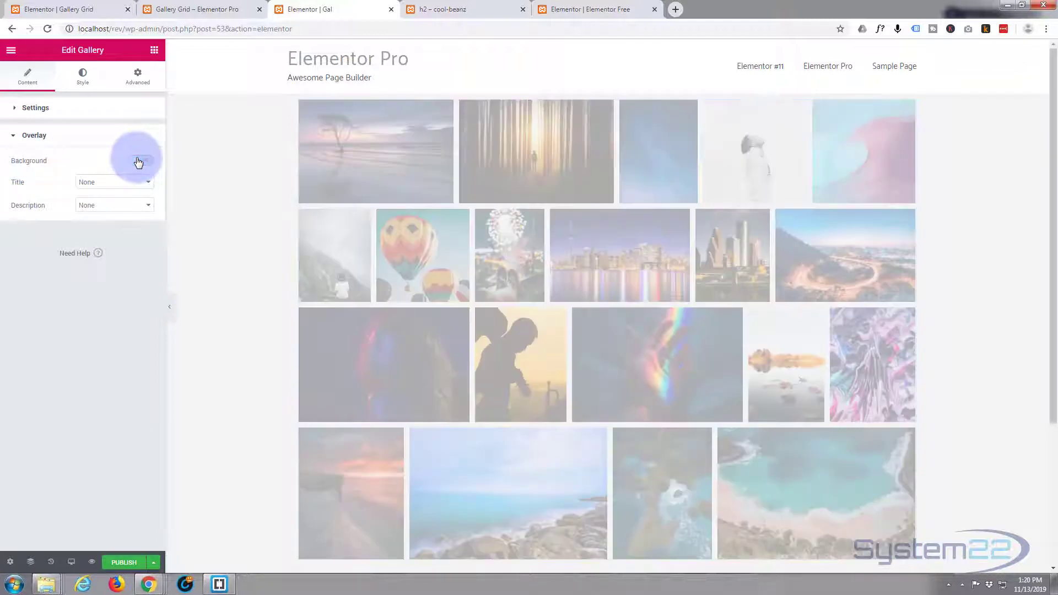
pyautogui.click(138, 162)
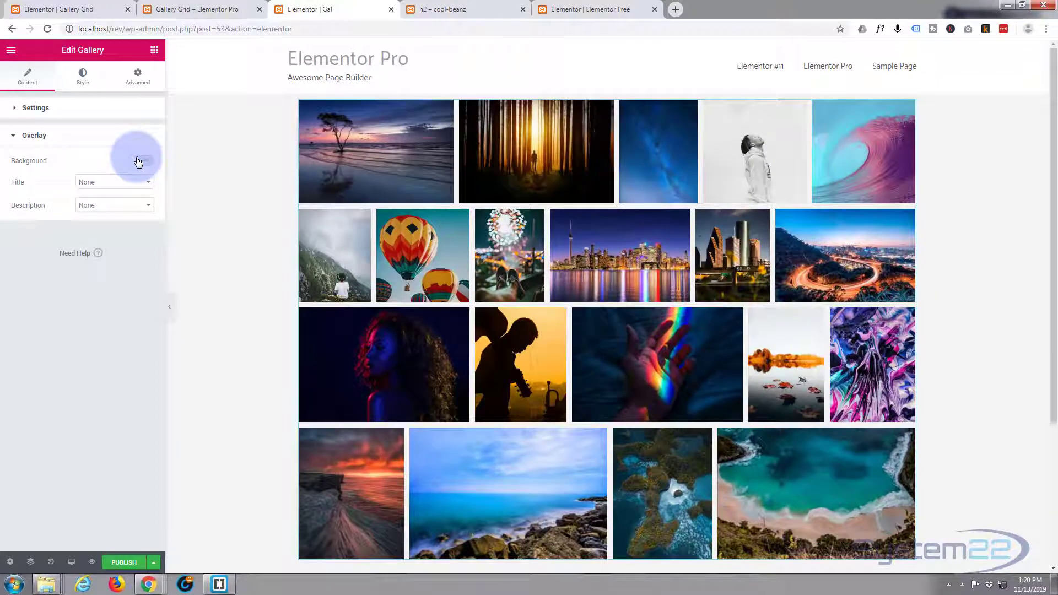
pyautogui.click(84, 80)
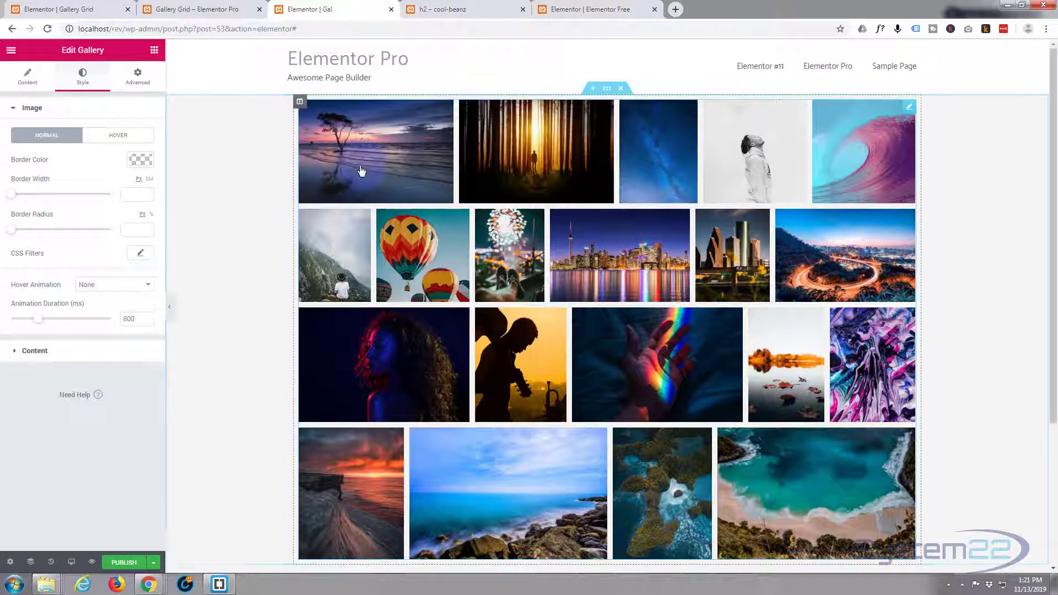
pyautogui.click(150, 288)
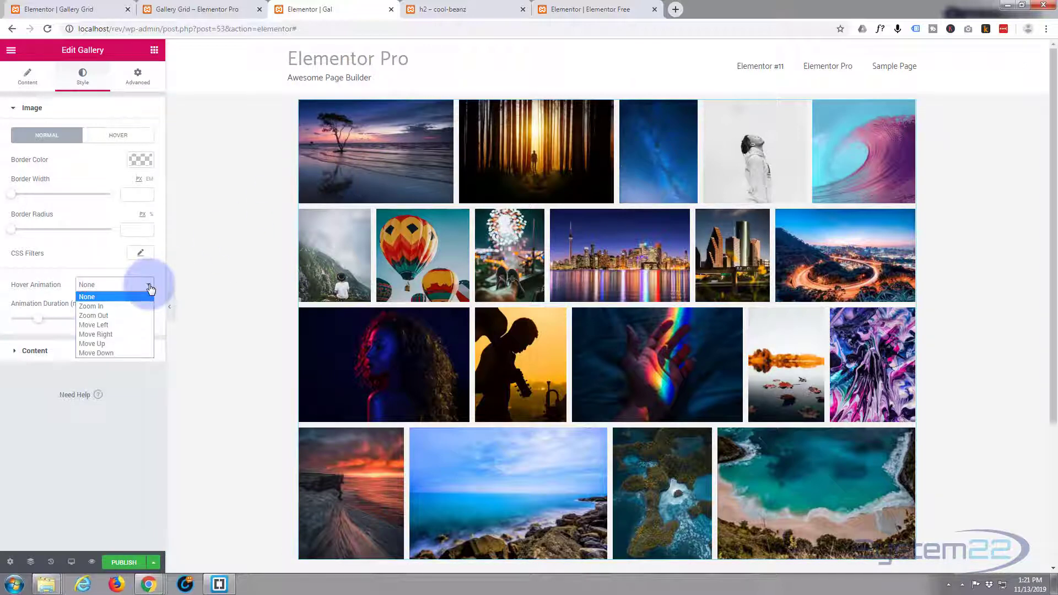
pyautogui.click(121, 305)
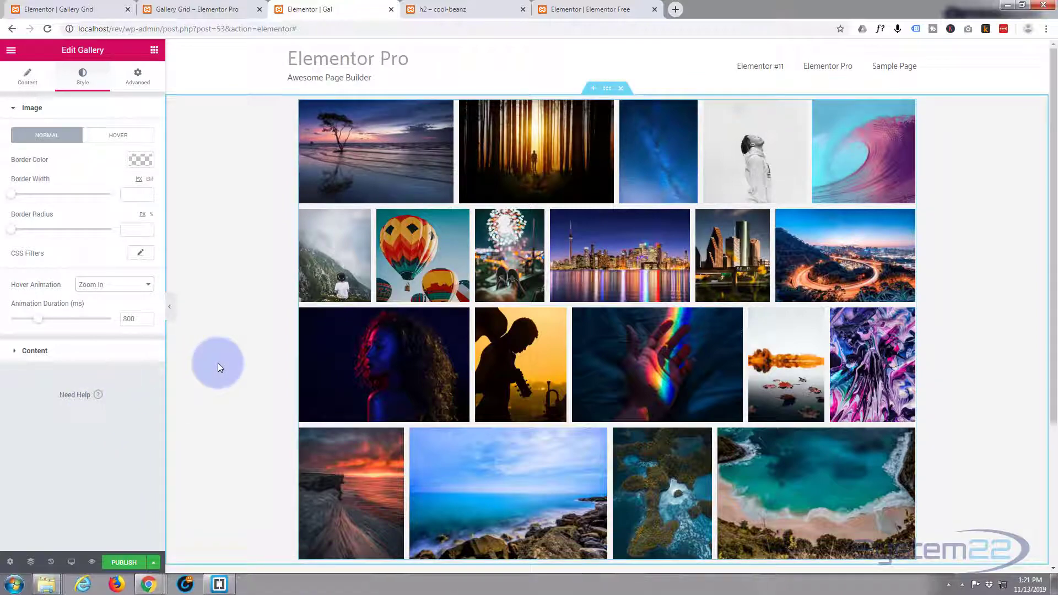
# - Unlink the gallery's padding values and set the top and bottom padding to 100 px each
pyautogui.scroll(-3, 218, 363)
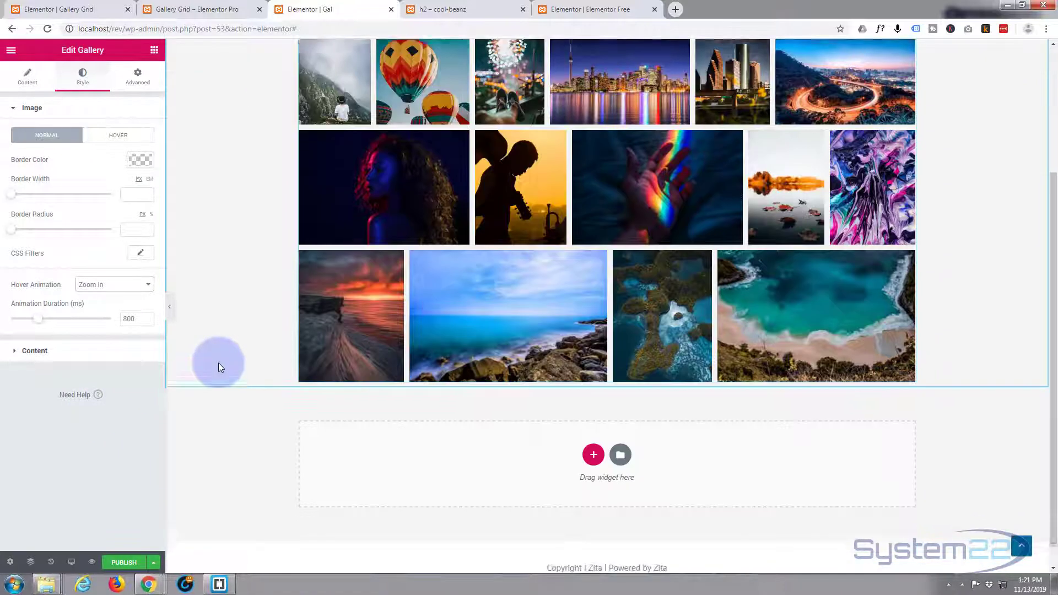
pyautogui.scroll(1, 218, 364)
pyautogui.scroll(1, 219, 330)
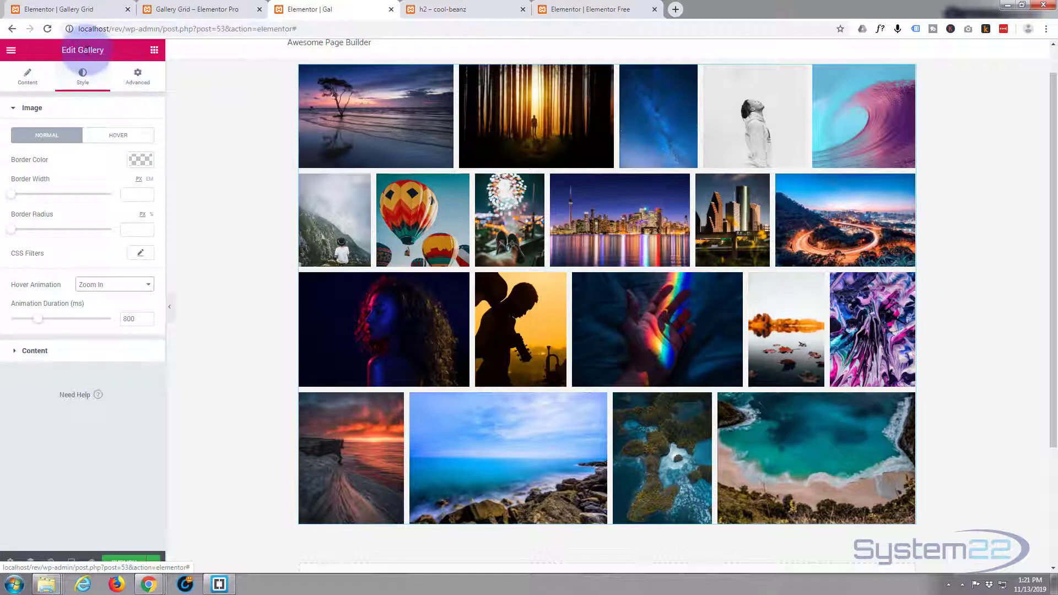
pyautogui.click(137, 77)
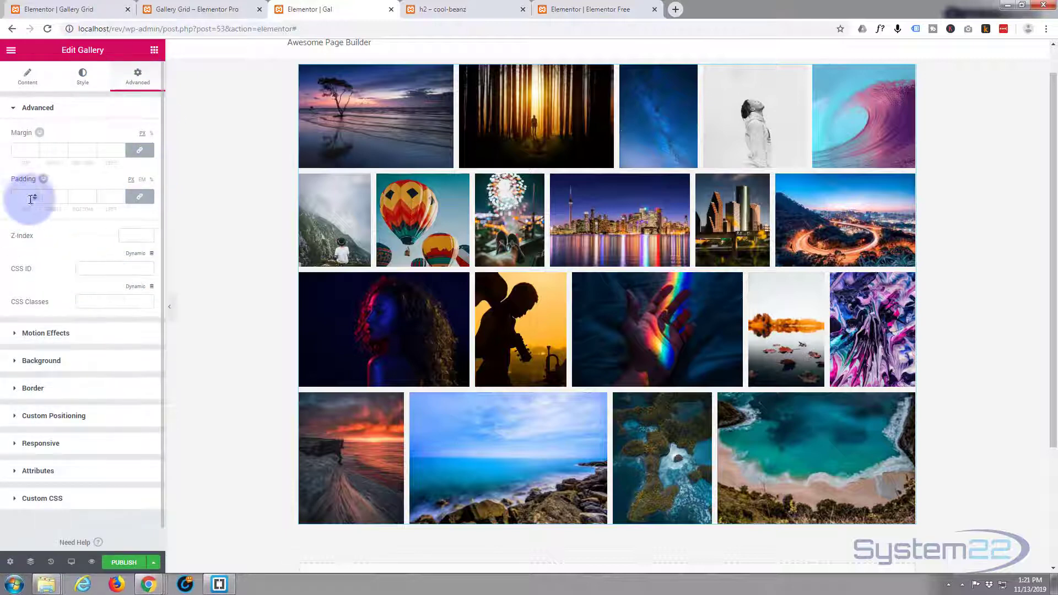
pyautogui.click(141, 197)
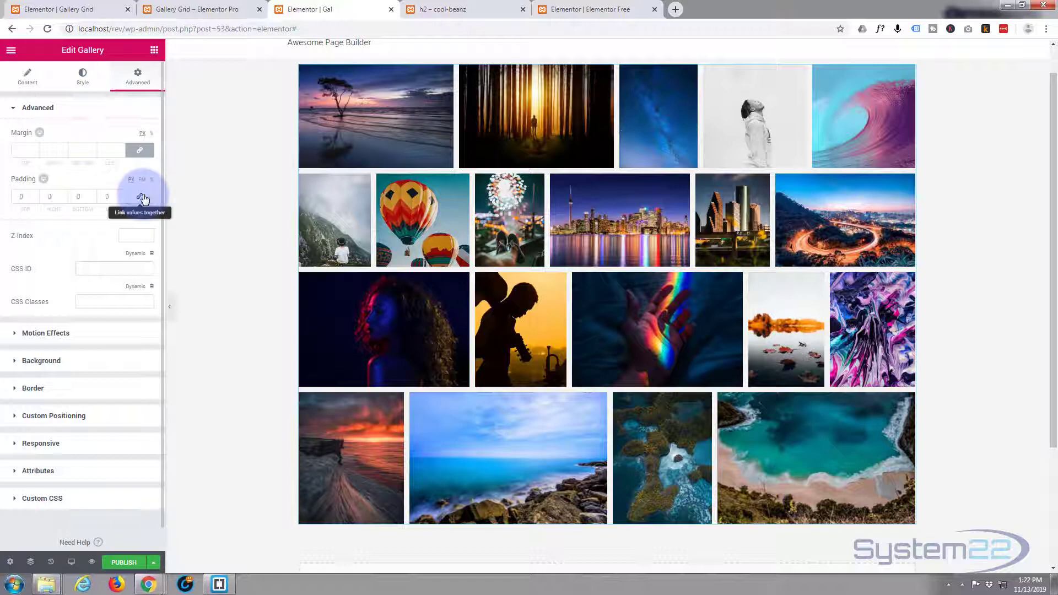
pyautogui.click(19, 198)
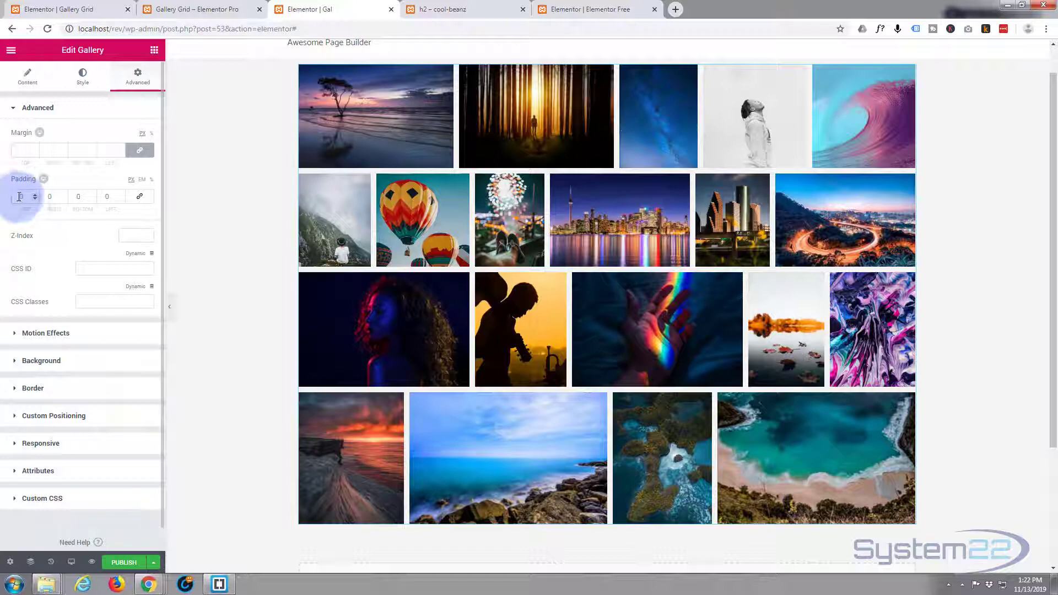
pyautogui.write('100')
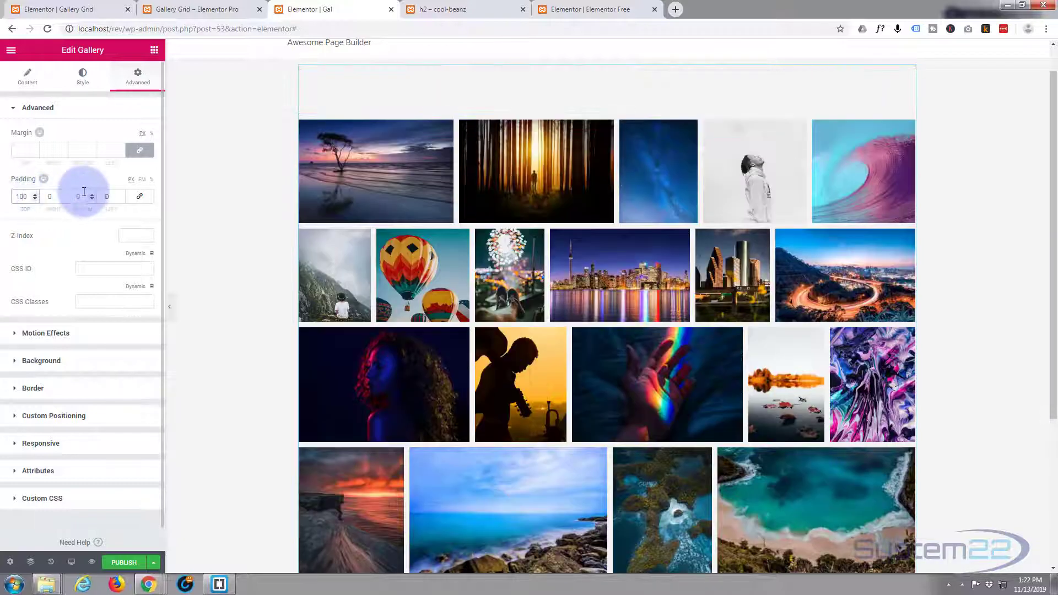
pyautogui.write('100')
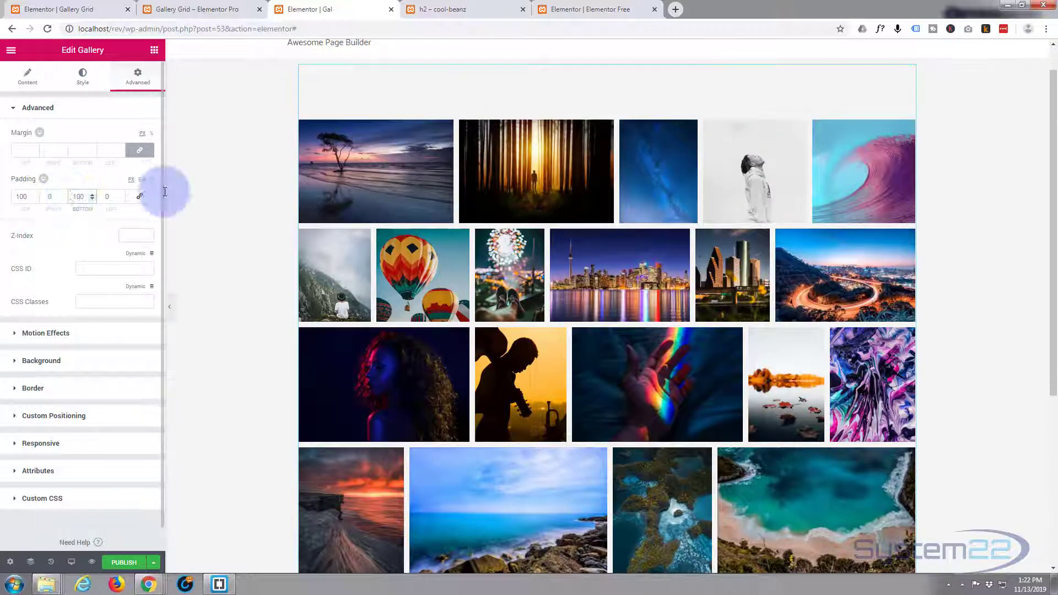
pyautogui.click(247, 252)
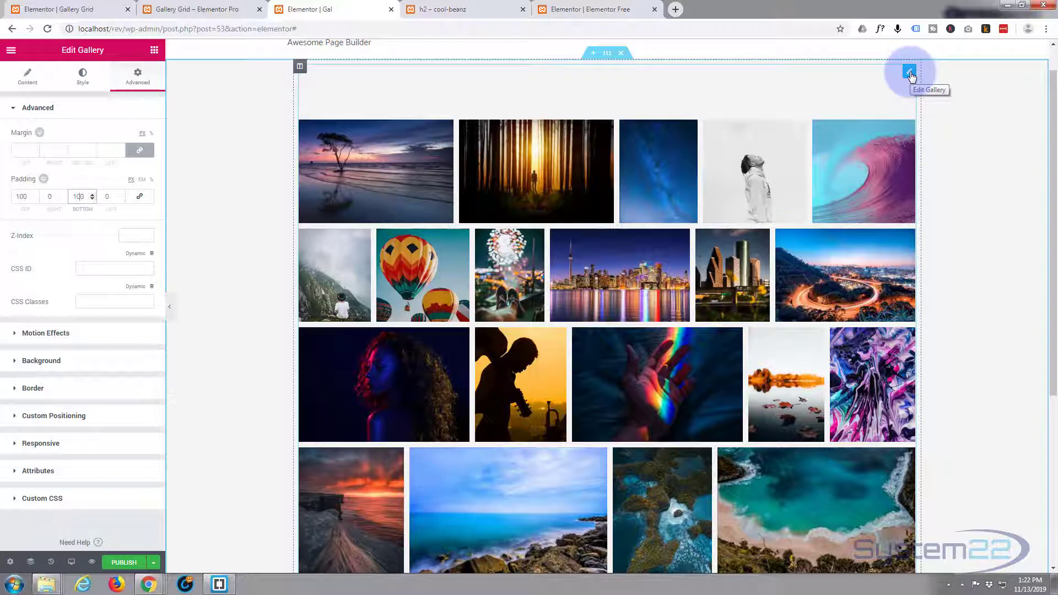
# - Try Full Width as the content width of the gallery's section and return it to Boxed
pyautogui.click(604, 56)
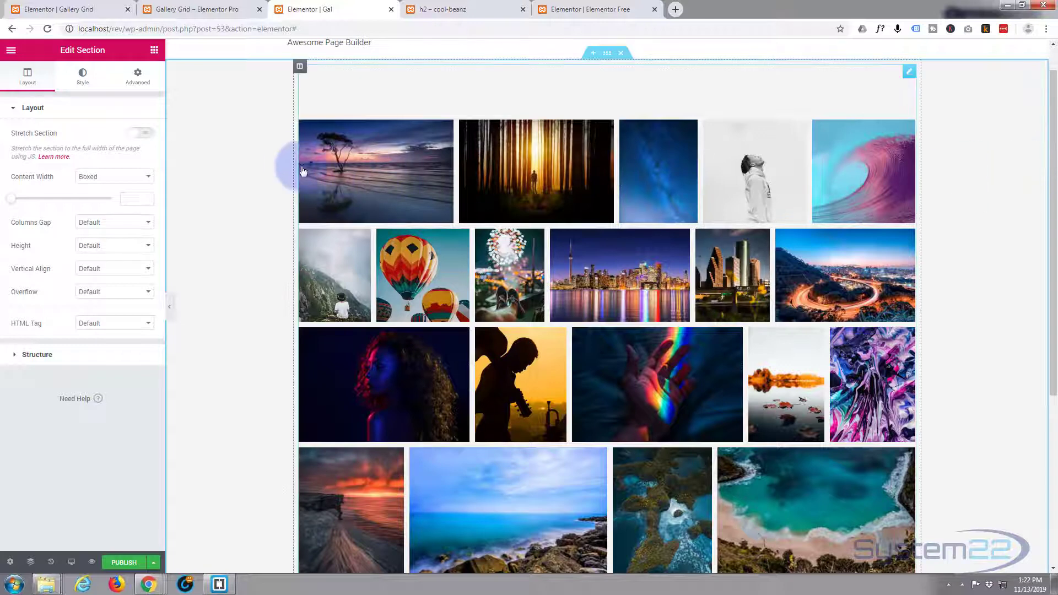
pyautogui.click(145, 178)
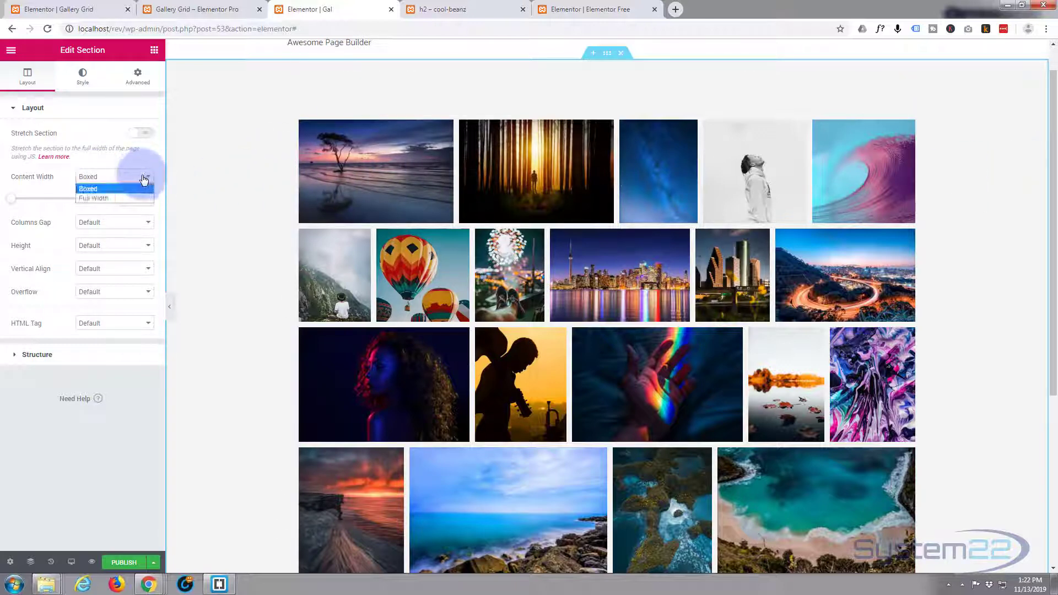
pyautogui.click(107, 199)
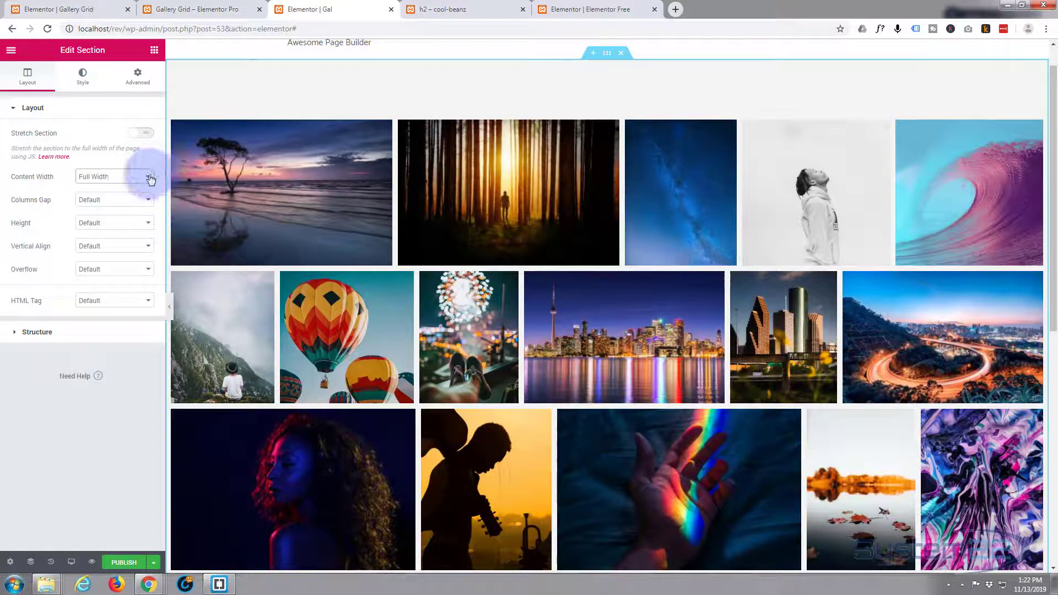
pyautogui.click(149, 178)
pyautogui.click(116, 189)
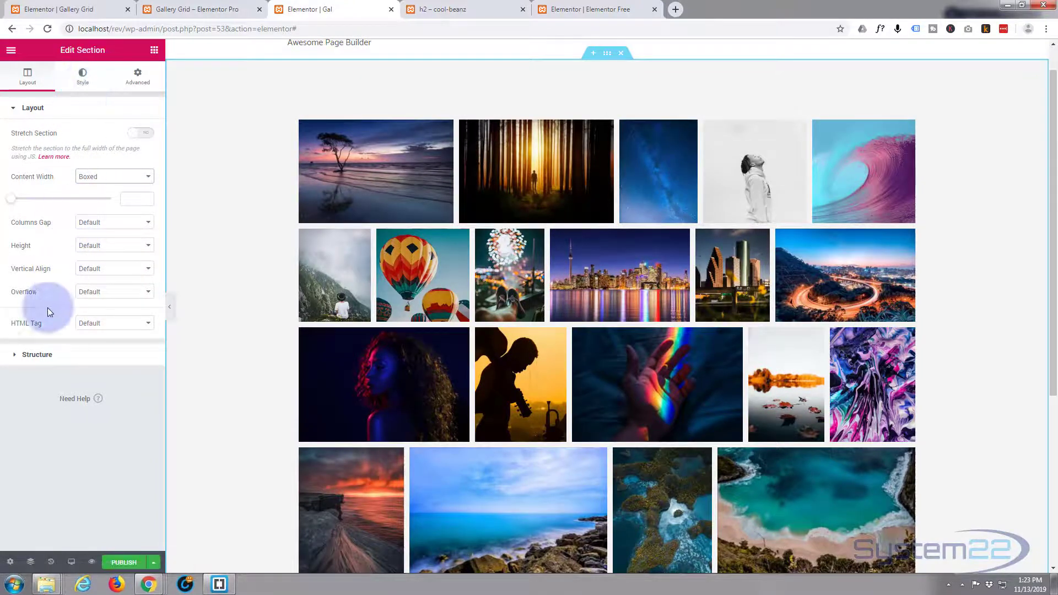
# - Give the section a gradient background with black as its first color, and check it down to the section's end
pyautogui.click(86, 82)
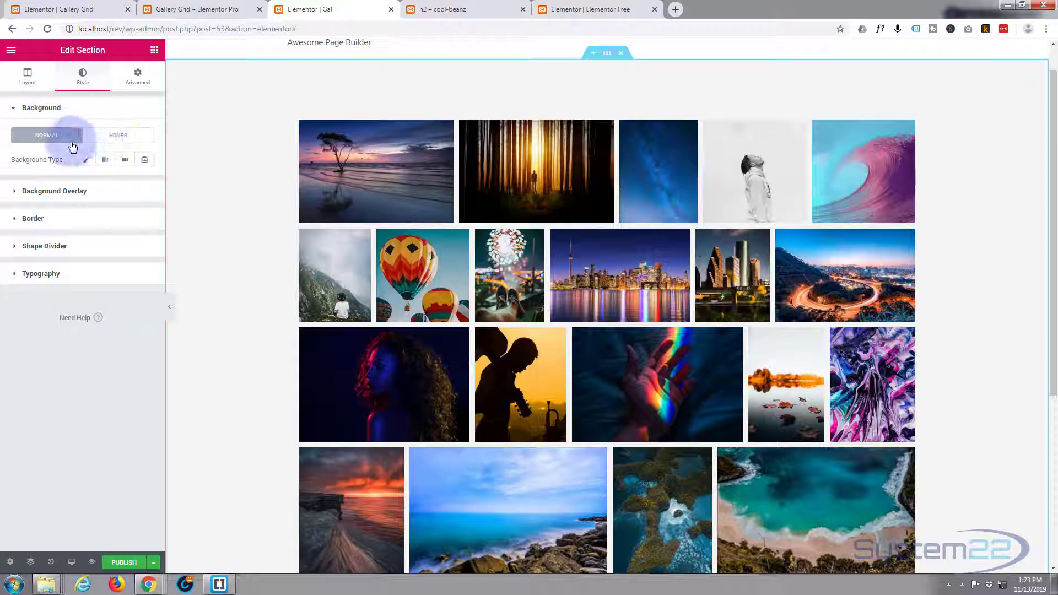
pyautogui.click(105, 161)
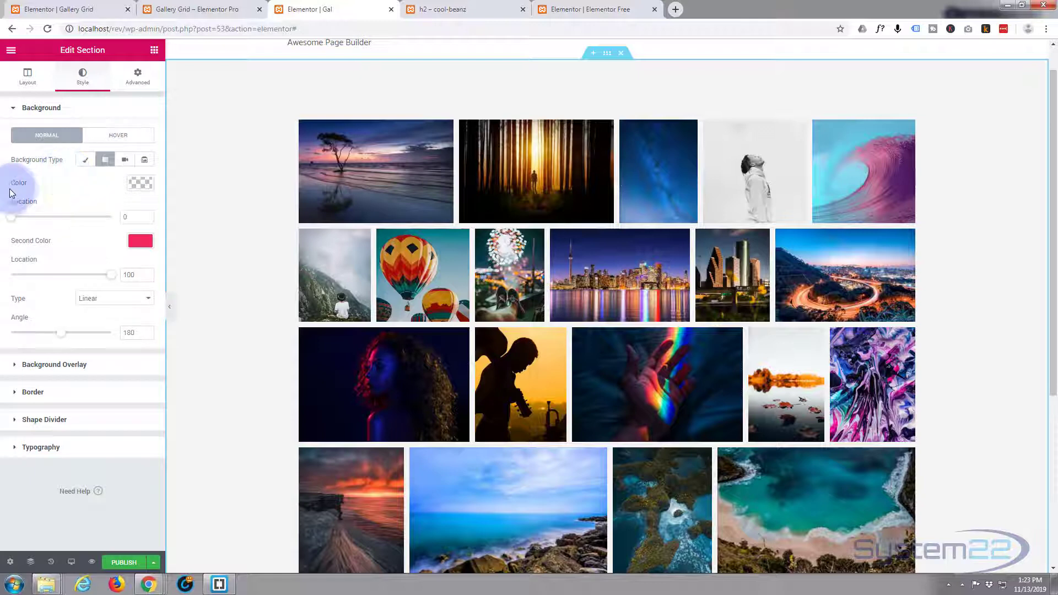
pyautogui.click(140, 183)
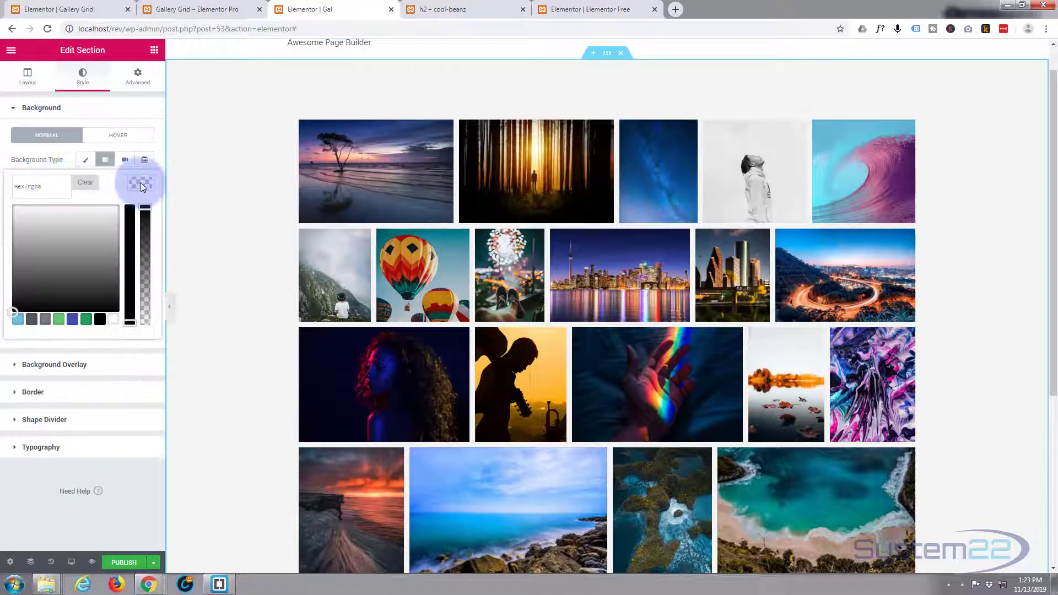
pyautogui.click(100, 319)
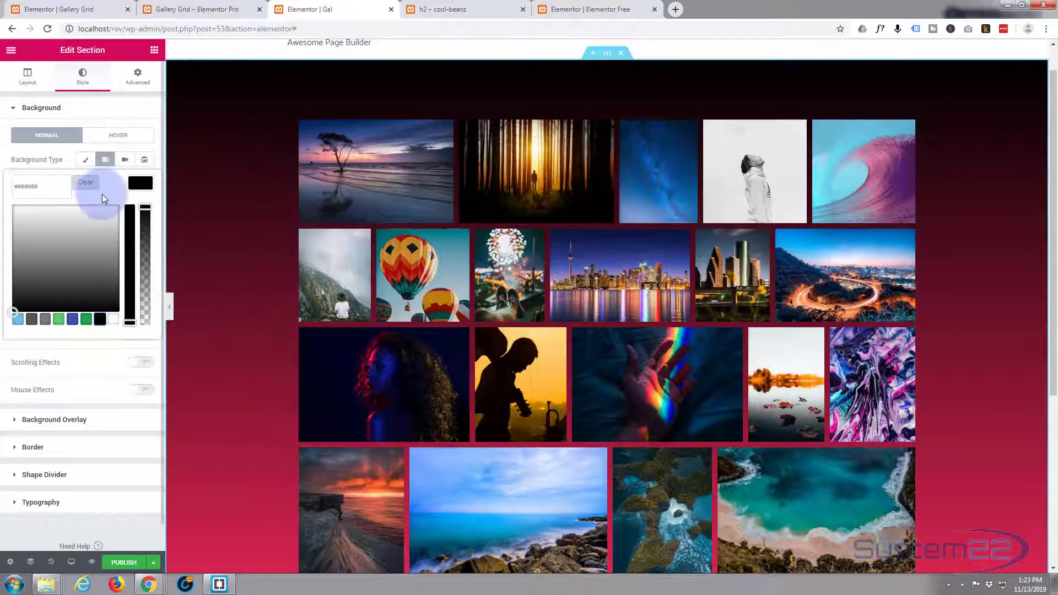
pyautogui.click(140, 183)
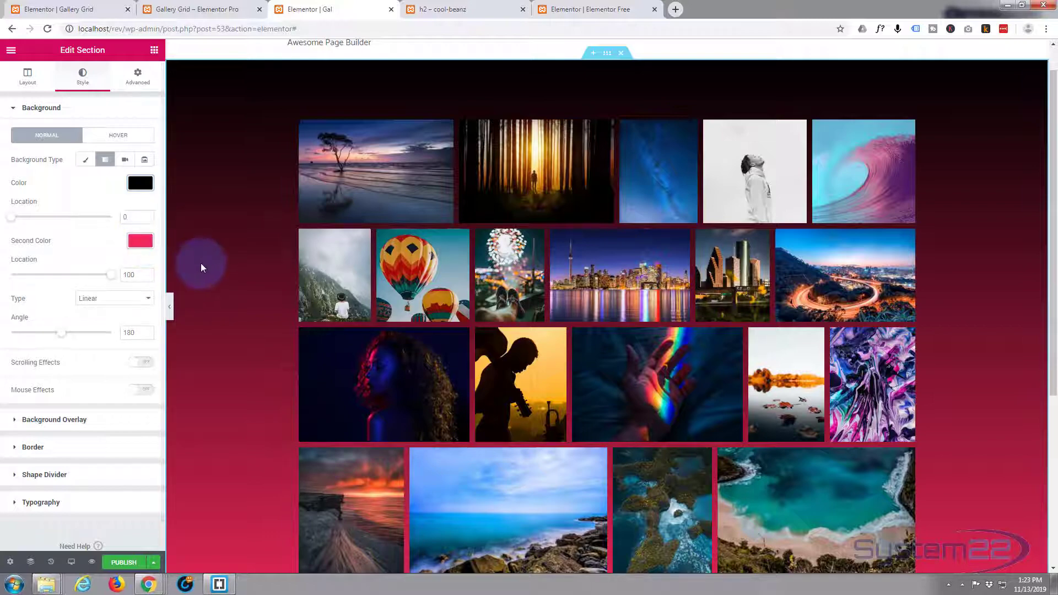
pyautogui.scroll(-5, 233, 403)
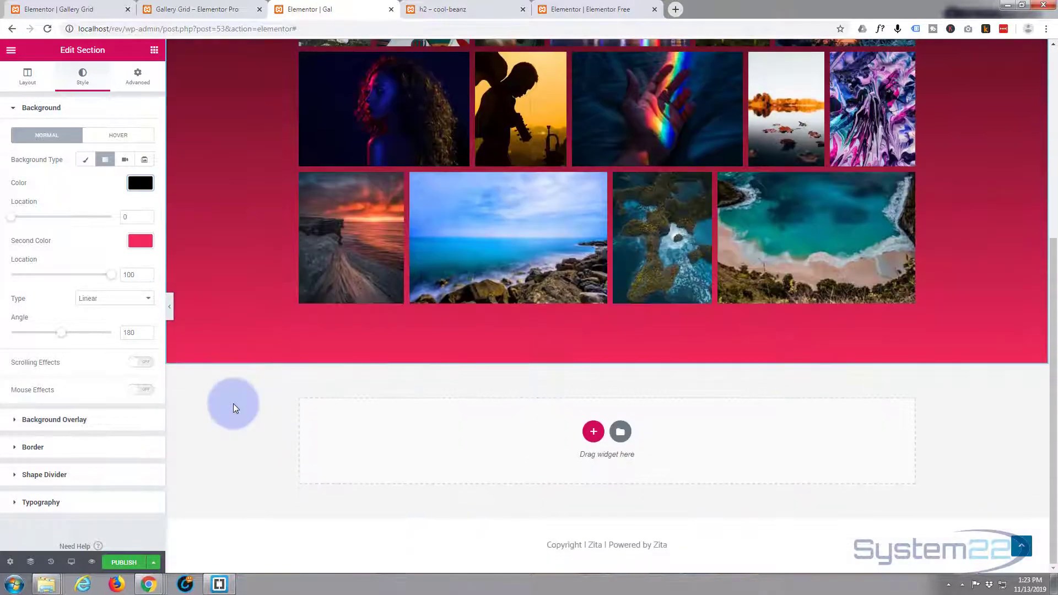
# - Turn on Mouse Effects for the section's gradient background and enable Mouse Track with direction Opposite and speed 1
pyautogui.scroll(5, 233, 403)
pyautogui.scroll(1, 234, 408)
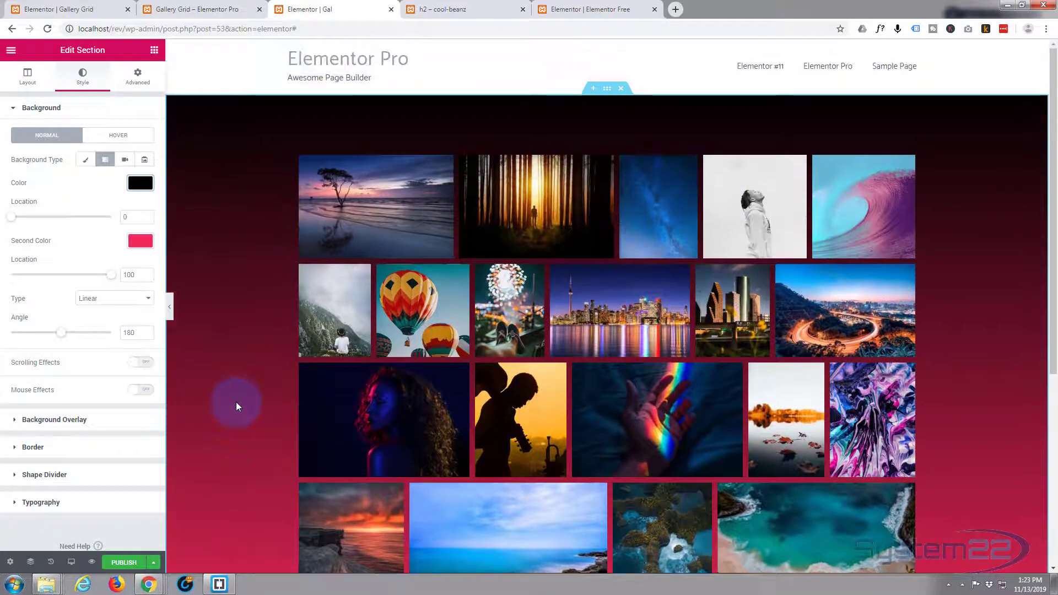
pyautogui.scroll(-3, 237, 406)
pyautogui.scroll(-1, 236, 406)
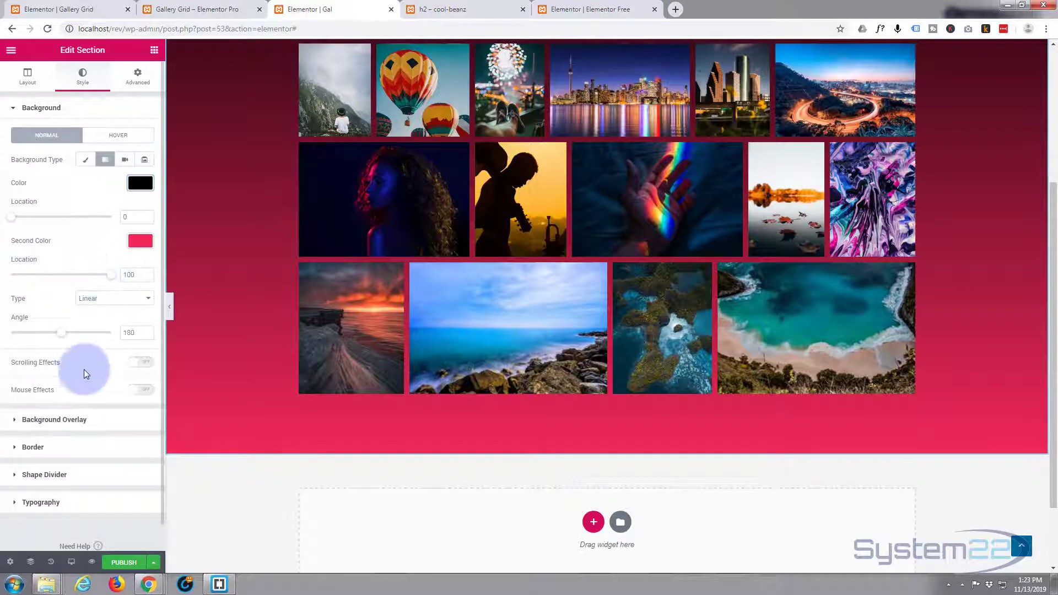
pyautogui.click(147, 390)
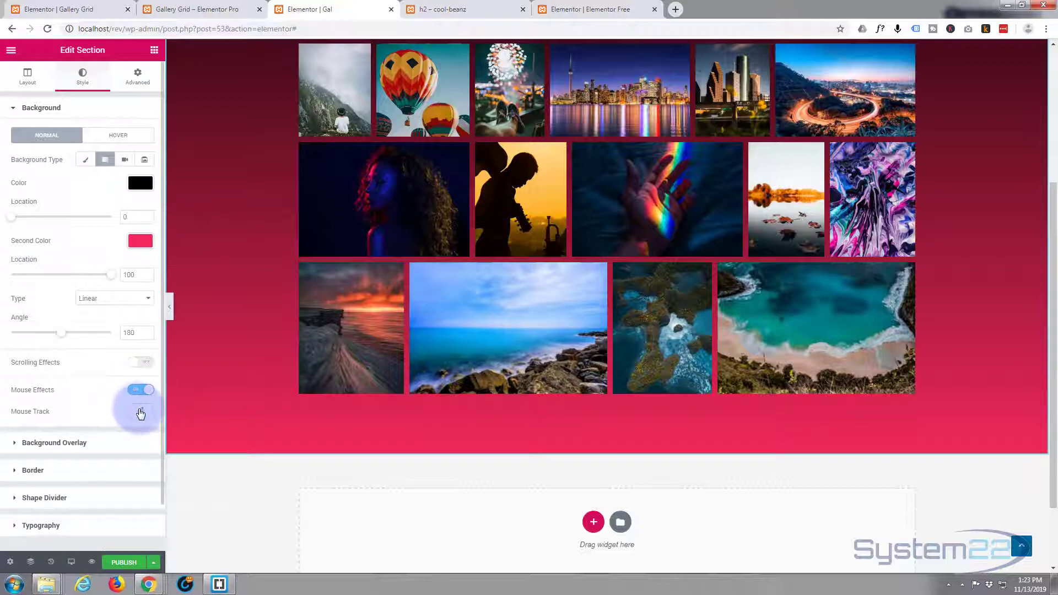
pyautogui.click(142, 413)
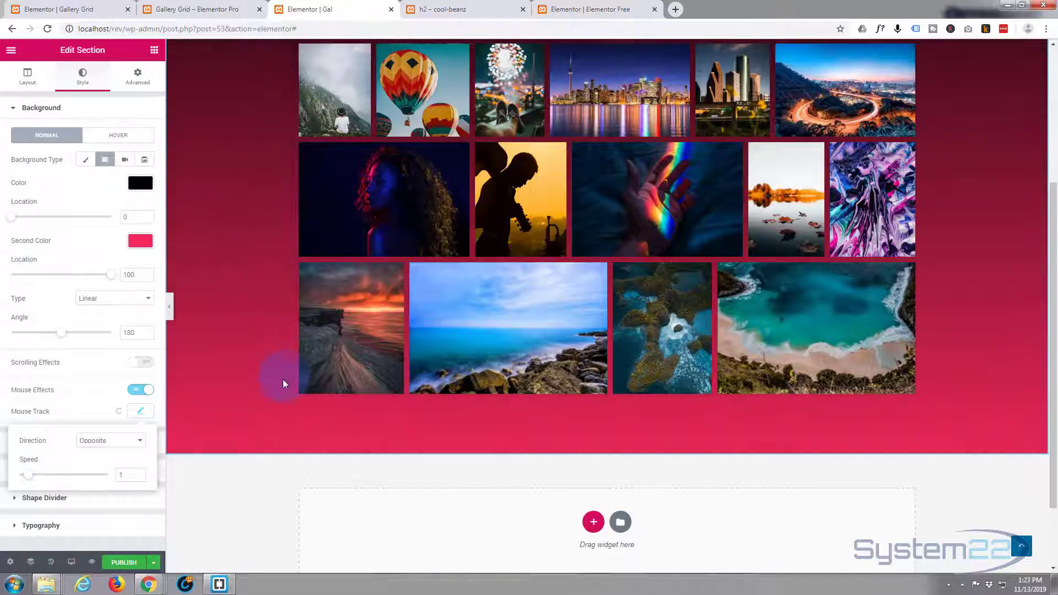
pyautogui.click(233, 48)
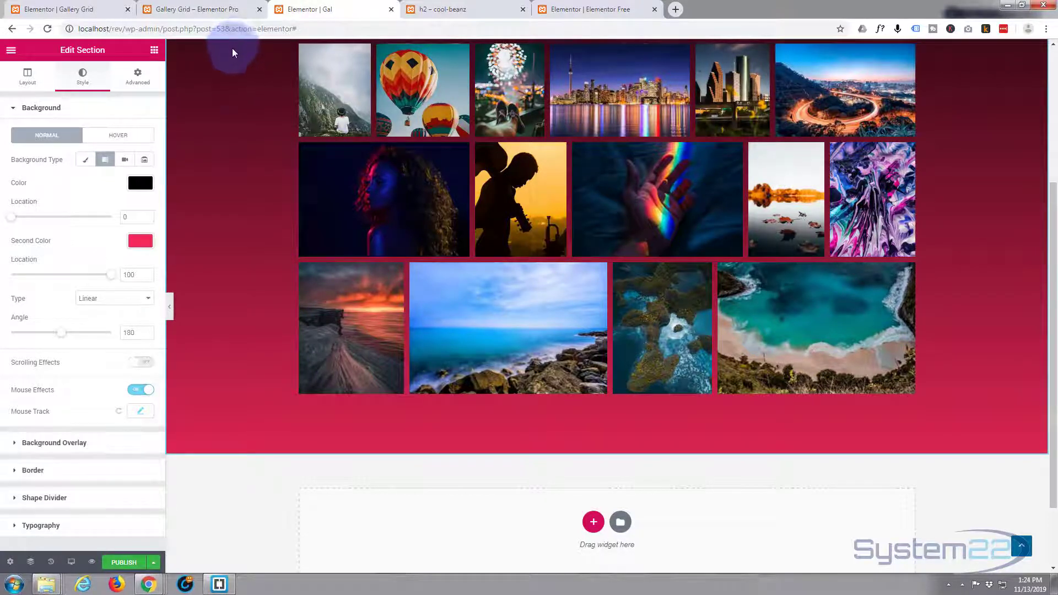
pyautogui.scroll(2, 258, 364)
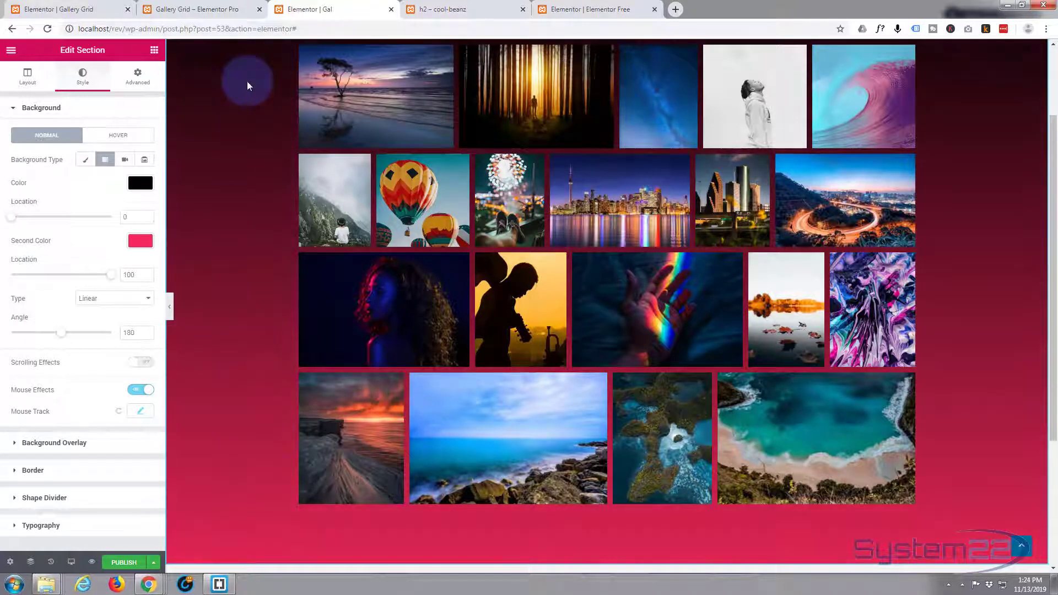
# - Preview the page, enlarge the woman's portrait and the rainbow-lit hand in the lightbox, and look over the gallery and gradient background
pyautogui.click(92, 562)
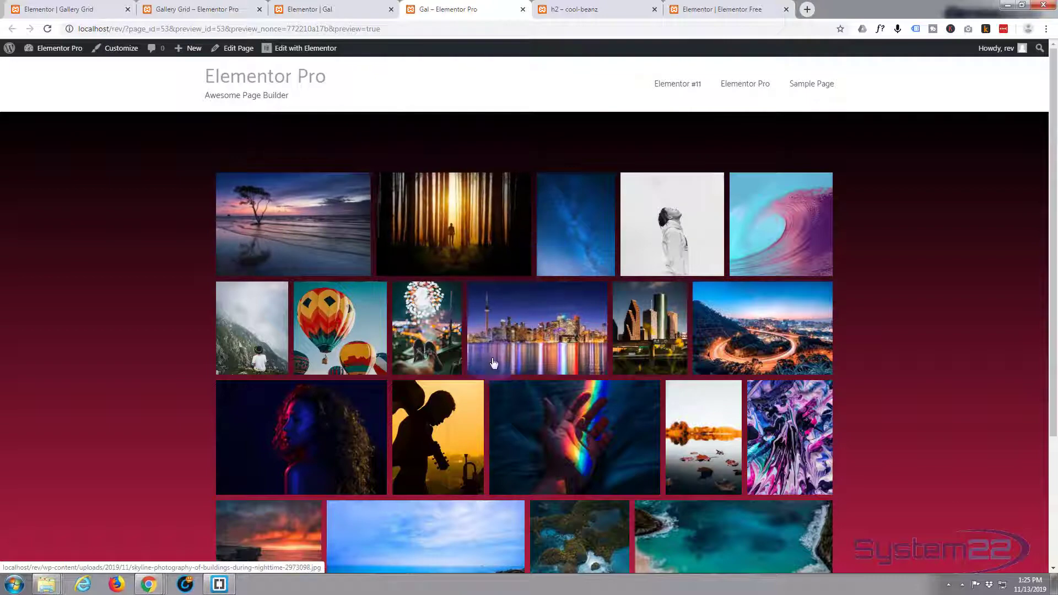
pyautogui.click(197, 471)
pyautogui.click(303, 444)
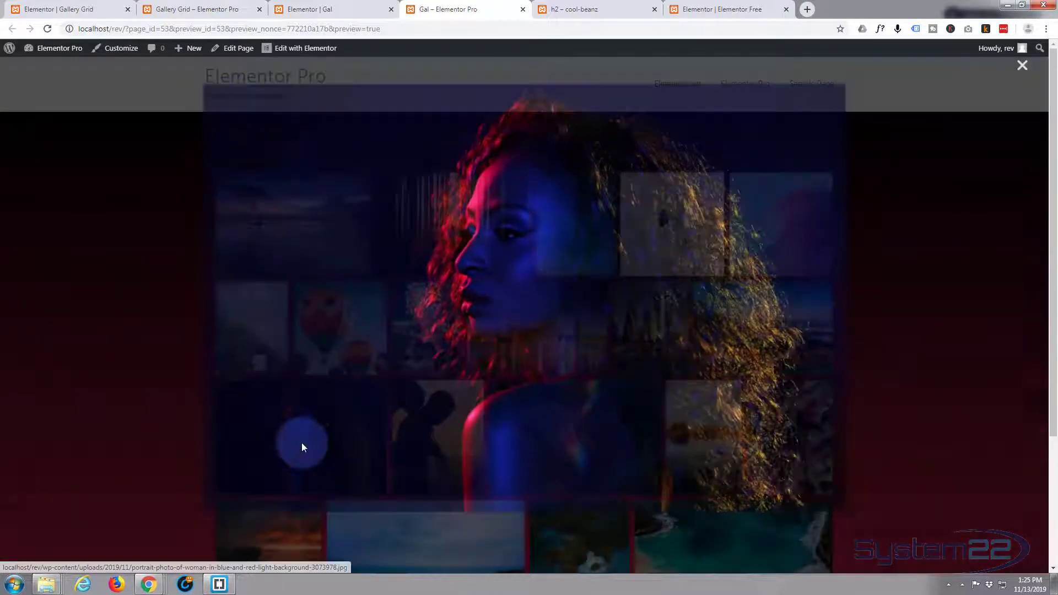
pyautogui.click(130, 413)
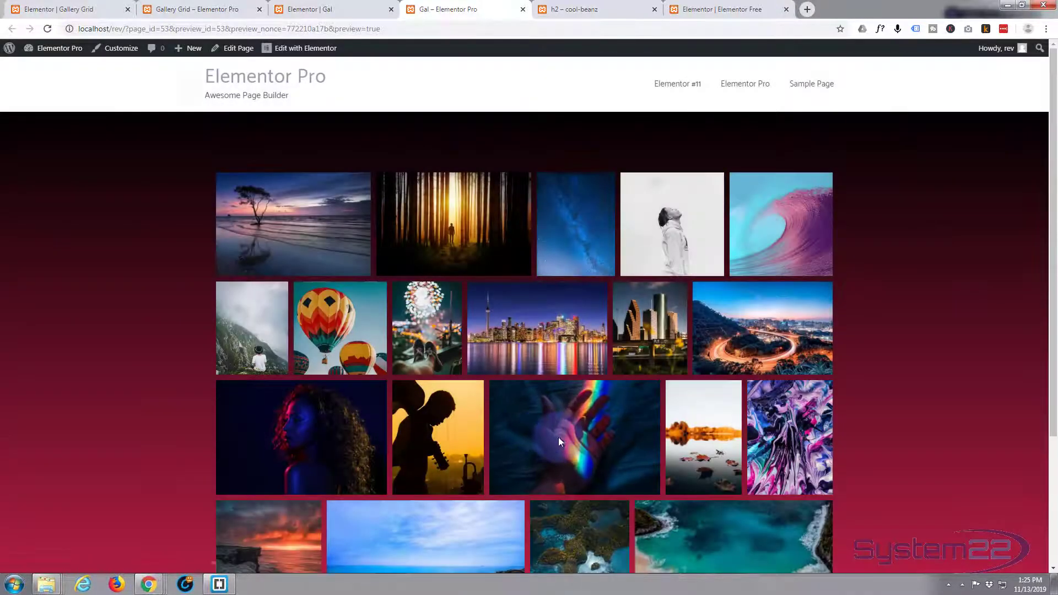
pyautogui.click(541, 439)
pyautogui.click(109, 405)
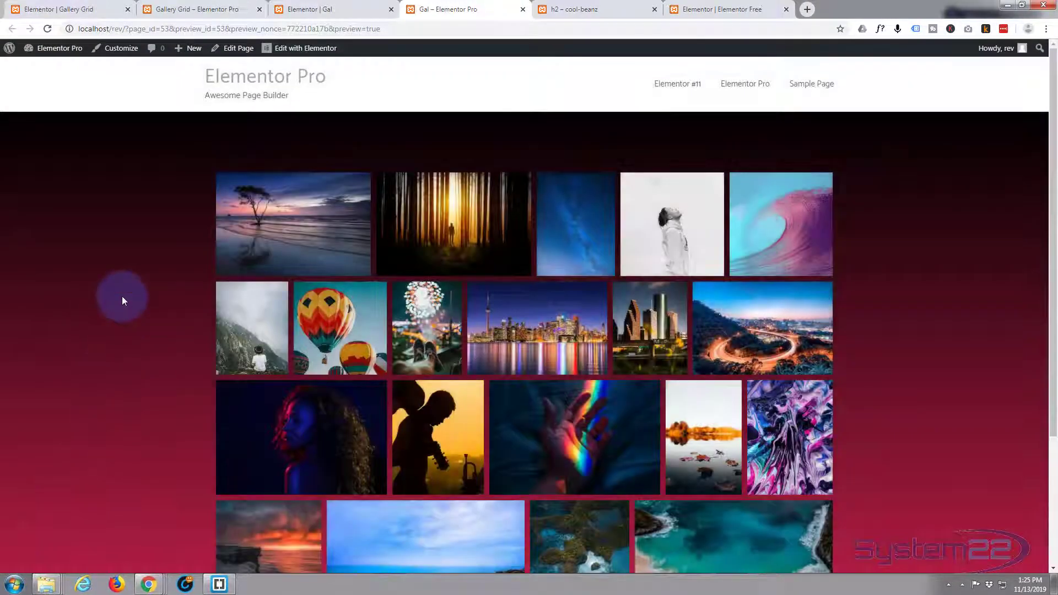
pyautogui.scroll(-3, 123, 295)
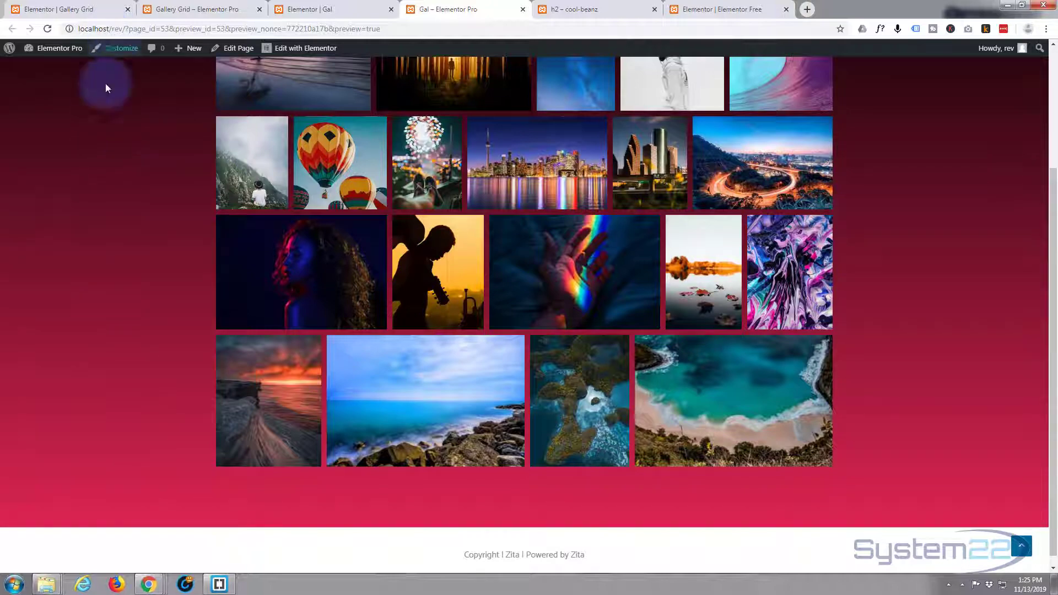
pyautogui.scroll(1, 98, 172)
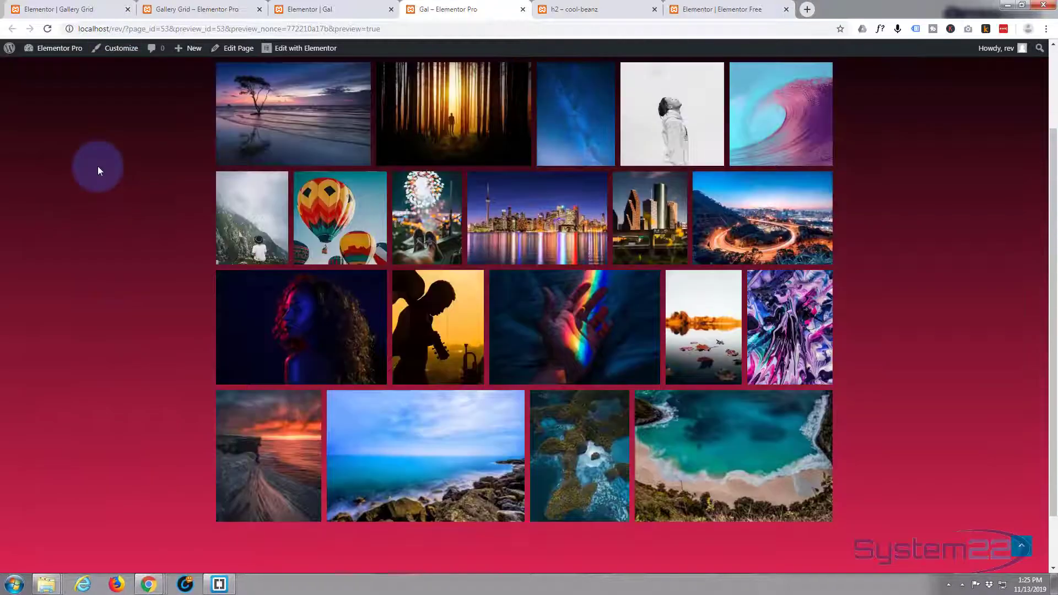
pyautogui.scroll(2, 111, 113)
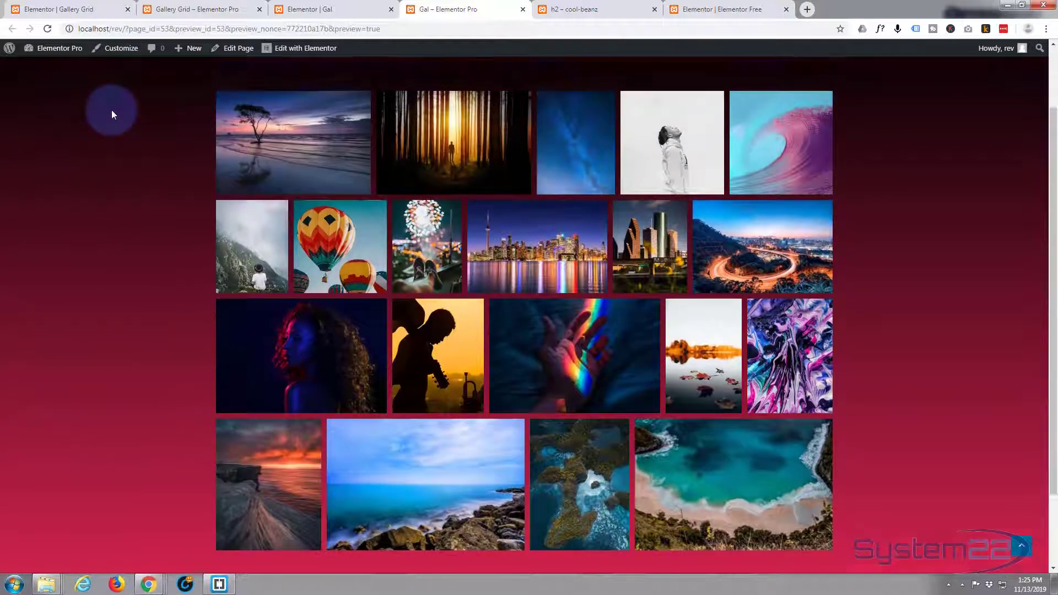